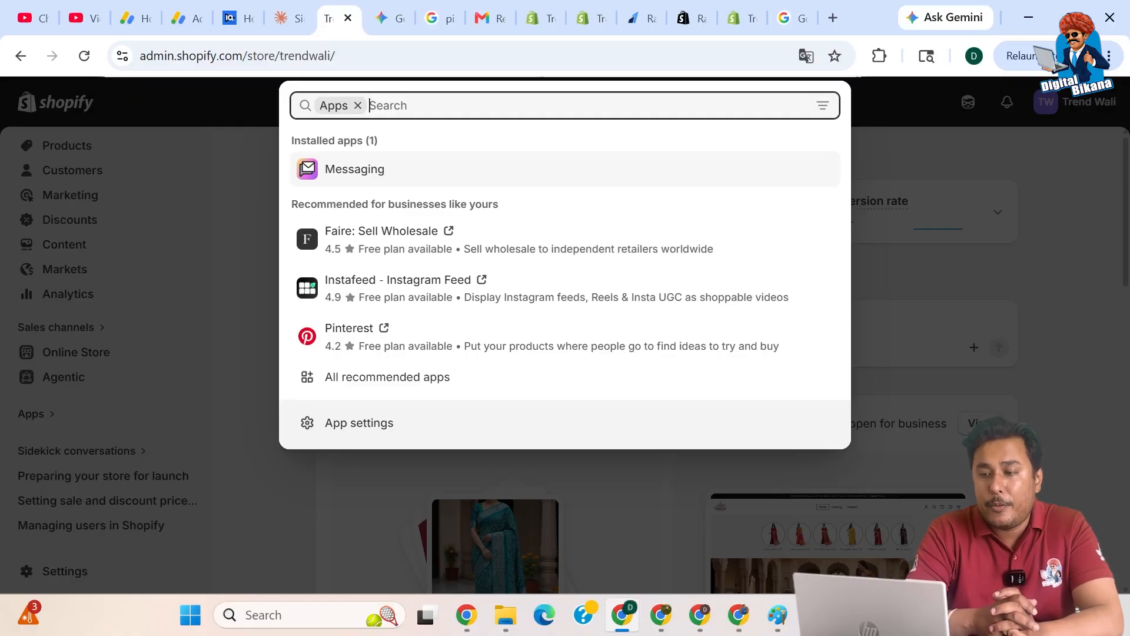
Search for razorpay in the Shopify App Store, install Razorpay COD & Magic Checkout and connect the logged-in Razorpay account.
{"action": "type", "text": "razorpay"}
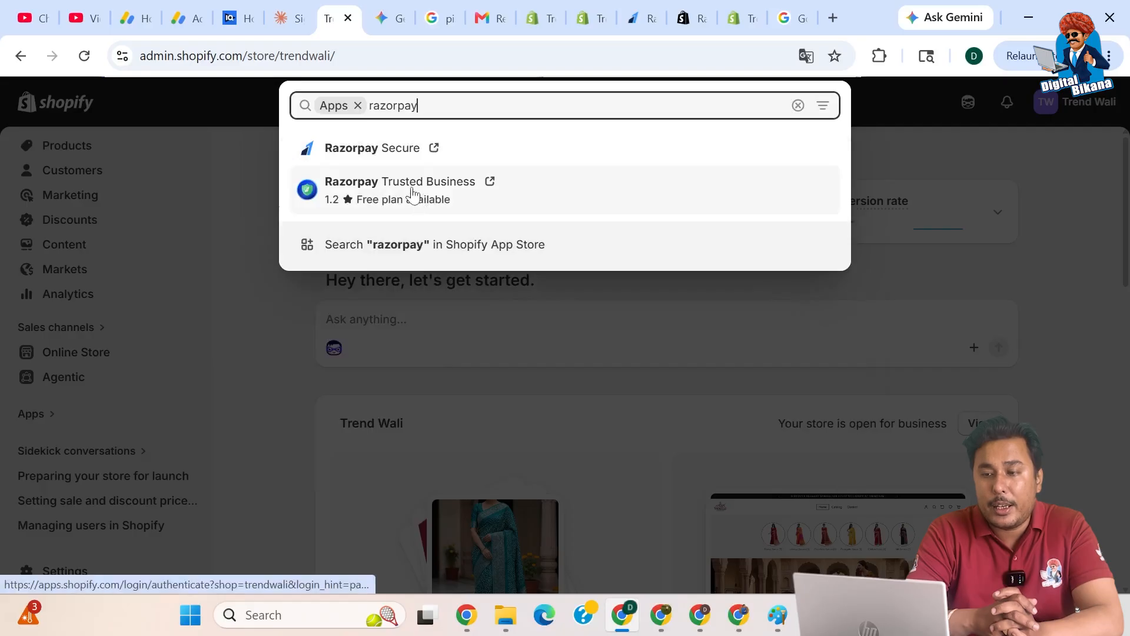
{"action": "left_click", "coordinate": [417, 242]}
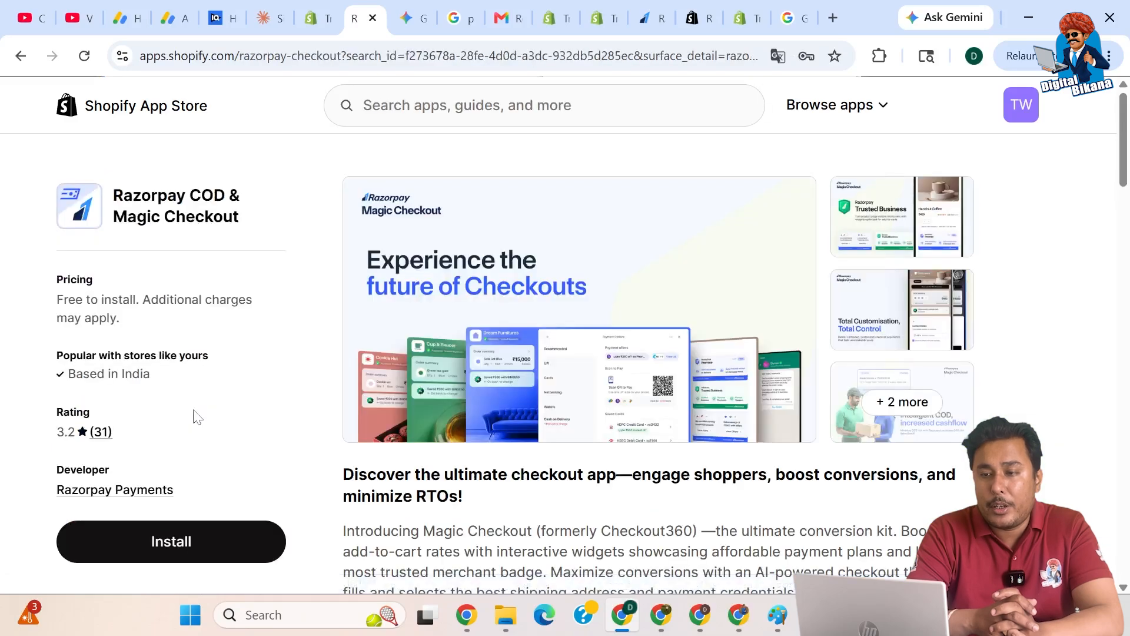
{"action": "left_click", "coordinate": [178, 537]}
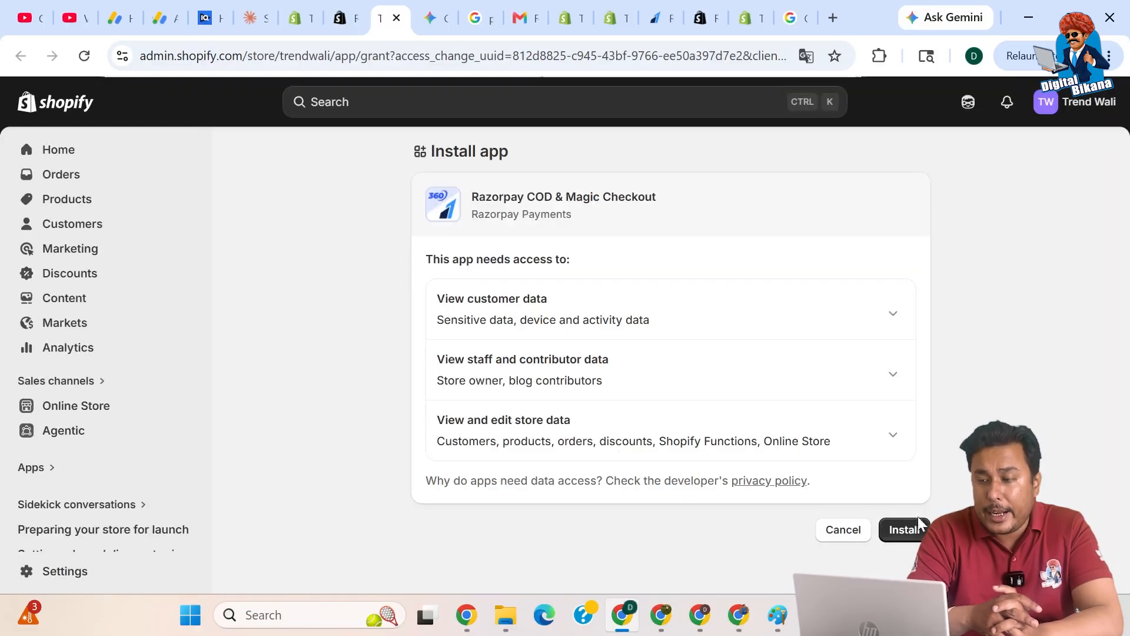
{"action": "left_click", "coordinate": [913, 532]}
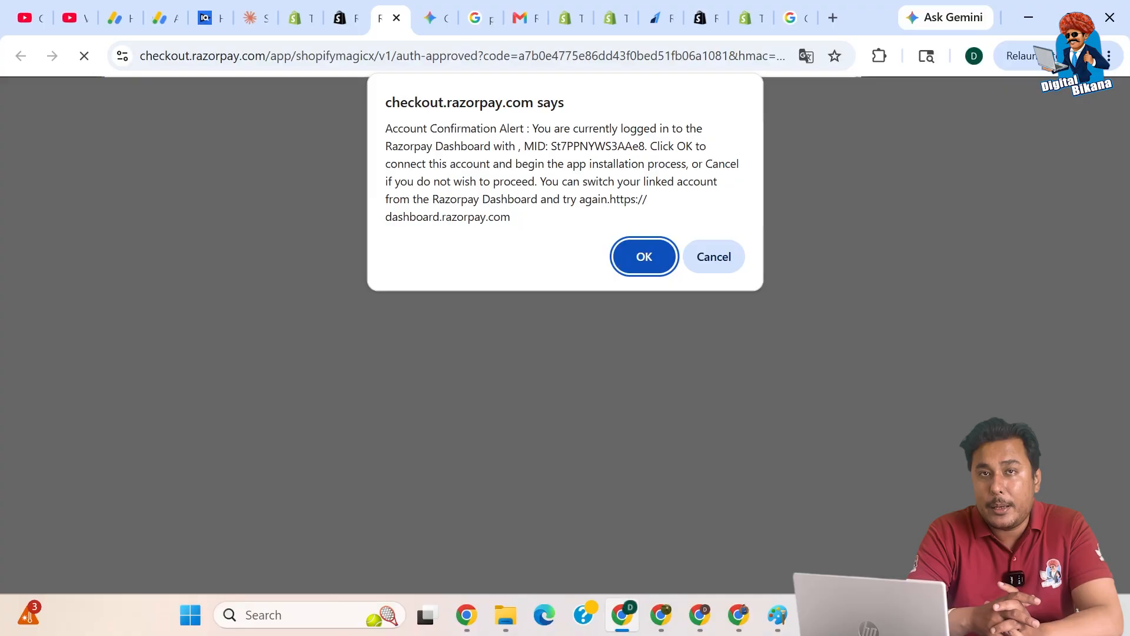
{"action": "left_click", "coordinate": [646, 257]}
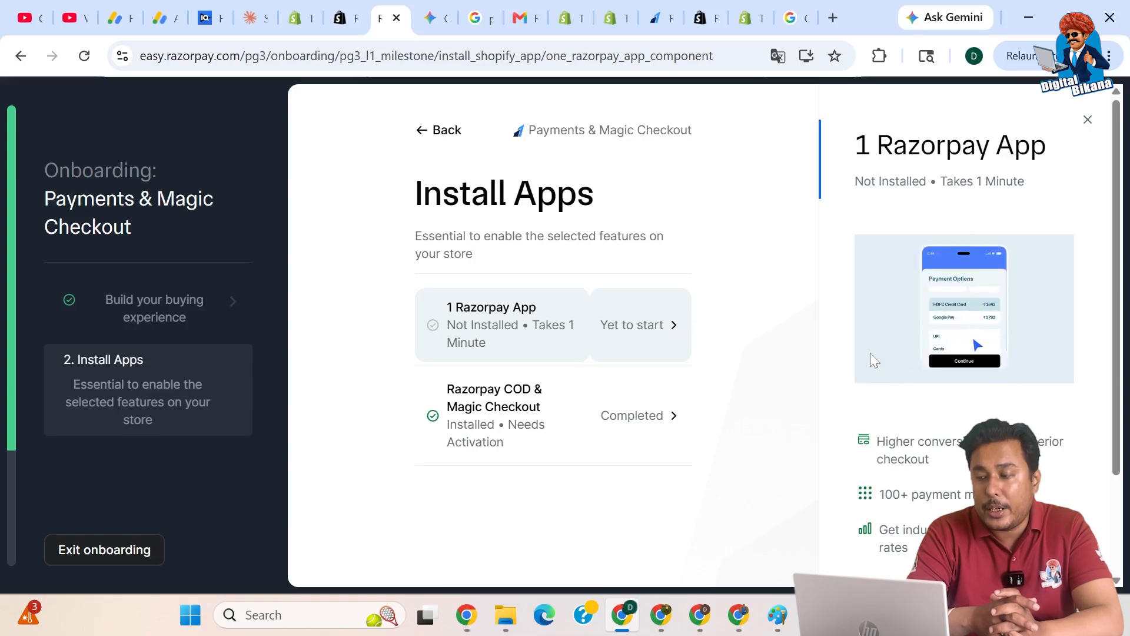
Install the 1 Razorpay App listed as Cards, UPI, Wallet by Razorpay and connect the logged-in Razorpay account.
{"action": "scroll", "coordinate": [941, 400], "scroll_direction": "down", "scroll_amount": 2}
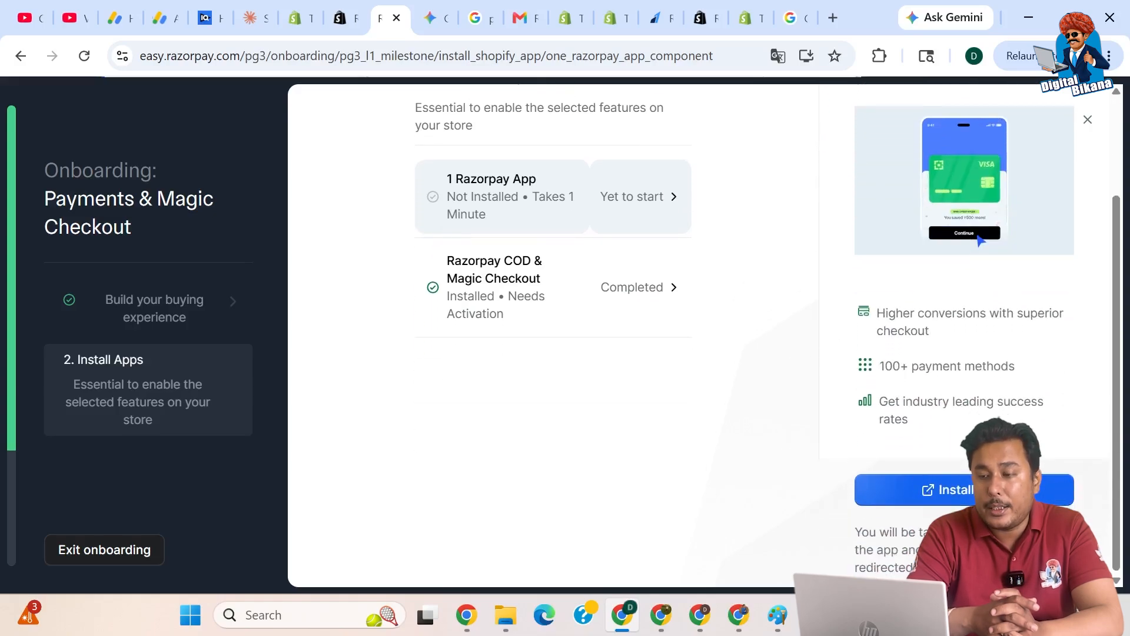
{"action": "scroll", "coordinate": [939, 404], "scroll_direction": "up", "scroll_amount": 2}
{"action": "scroll", "coordinate": [939, 412], "scroll_direction": "down", "scroll_amount": 2}
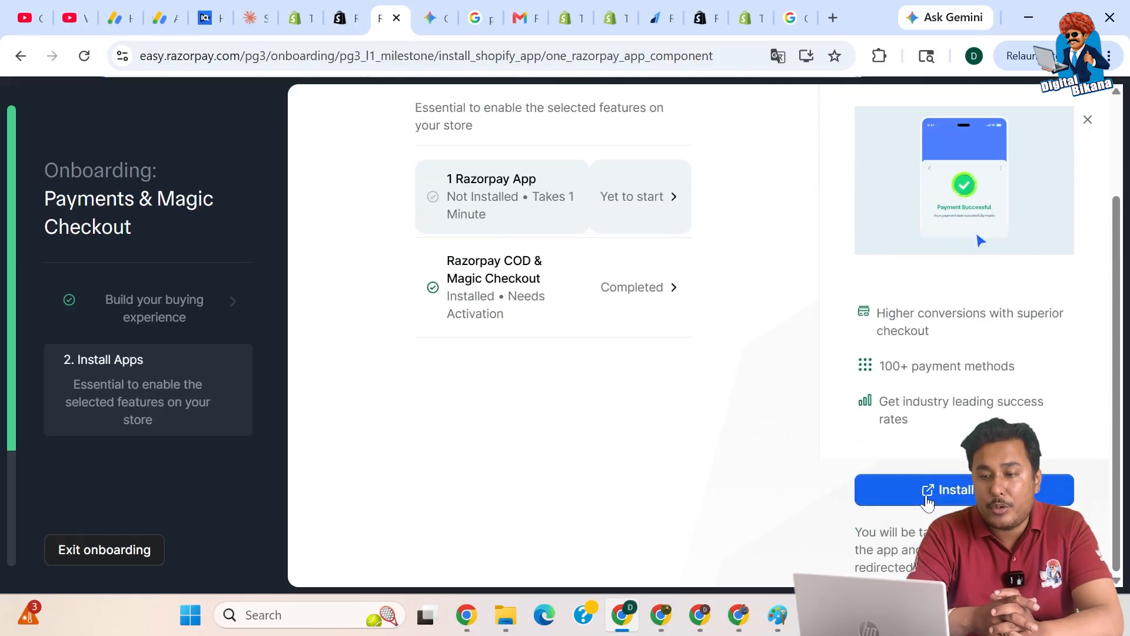
{"action": "left_click", "coordinate": [928, 499]}
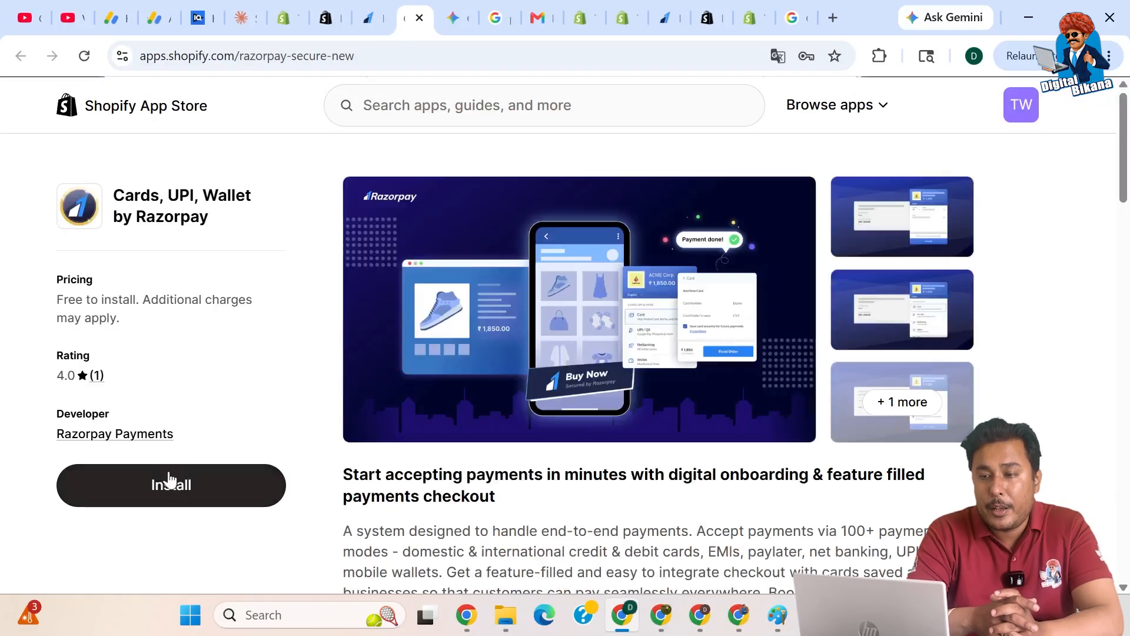
{"action": "left_click", "coordinate": [169, 482]}
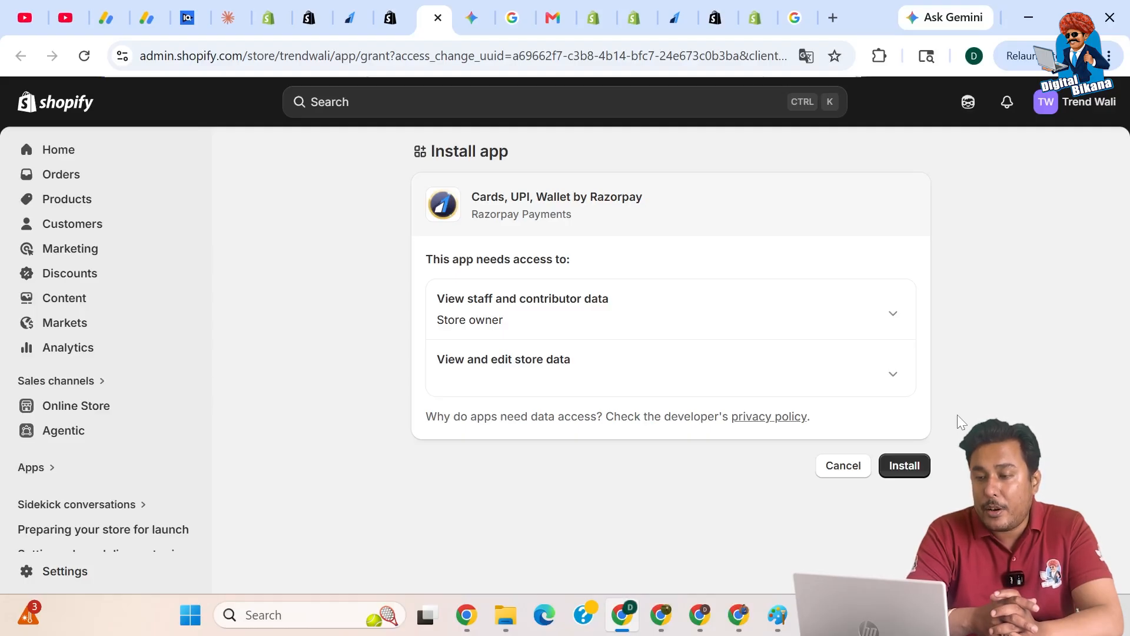
{"action": "left_click", "coordinate": [920, 462]}
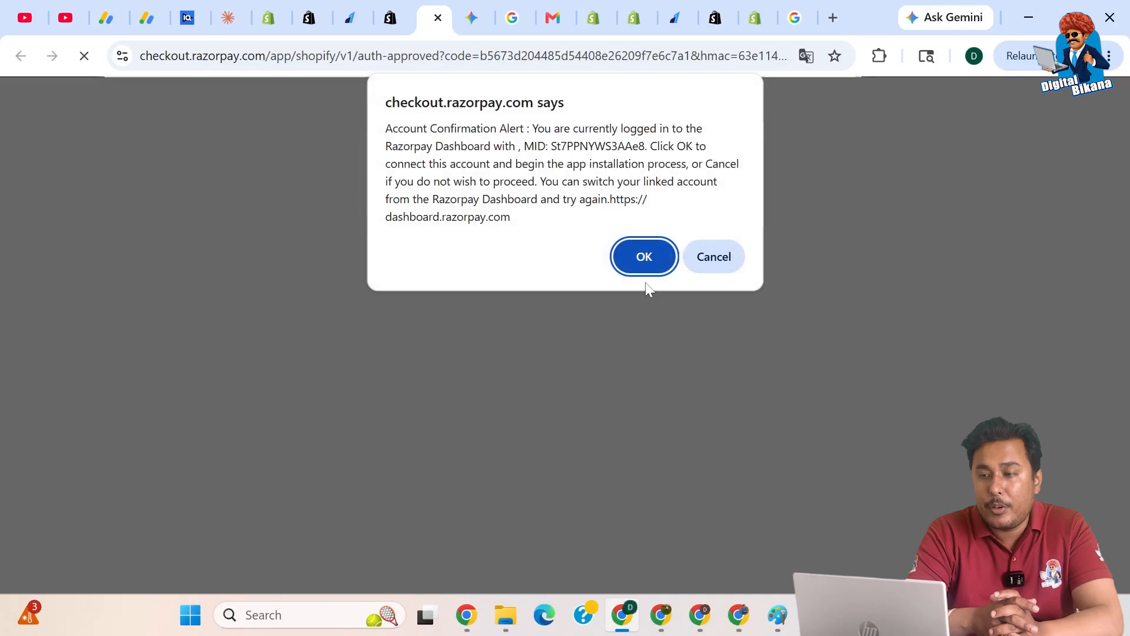
{"action": "left_click", "coordinate": [644, 258]}
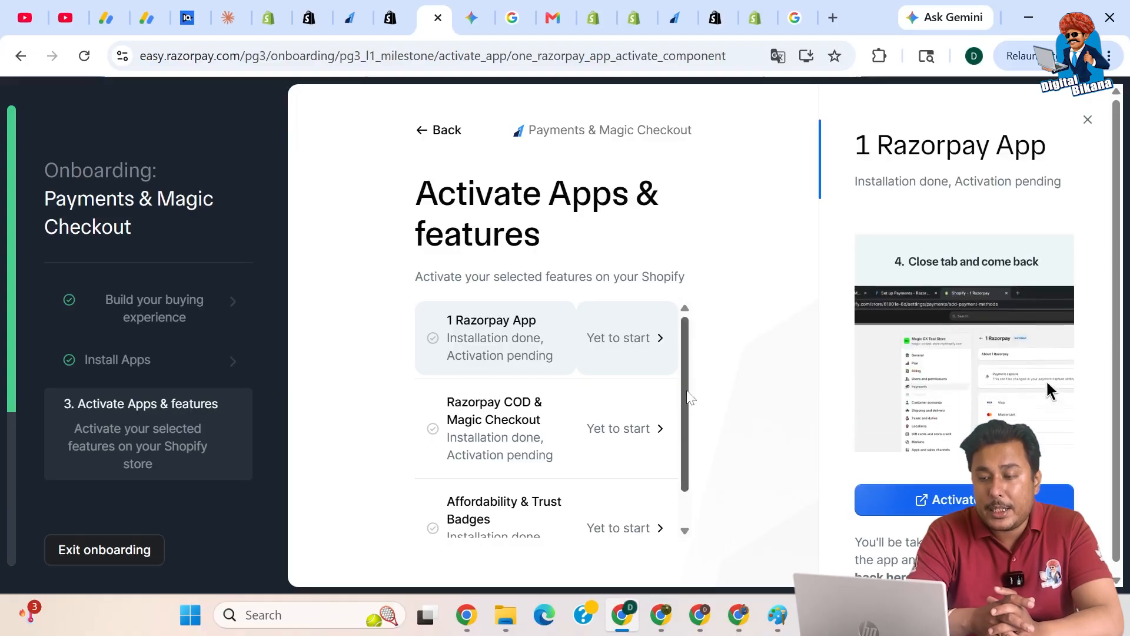
Launch the 1 Razorpay App activation and turn off every payment method from Airtel Money down to Boost in the payment gateway settings.
{"action": "left_click_drag", "start_coordinate": [688, 392], "coordinate": [705, 352]}
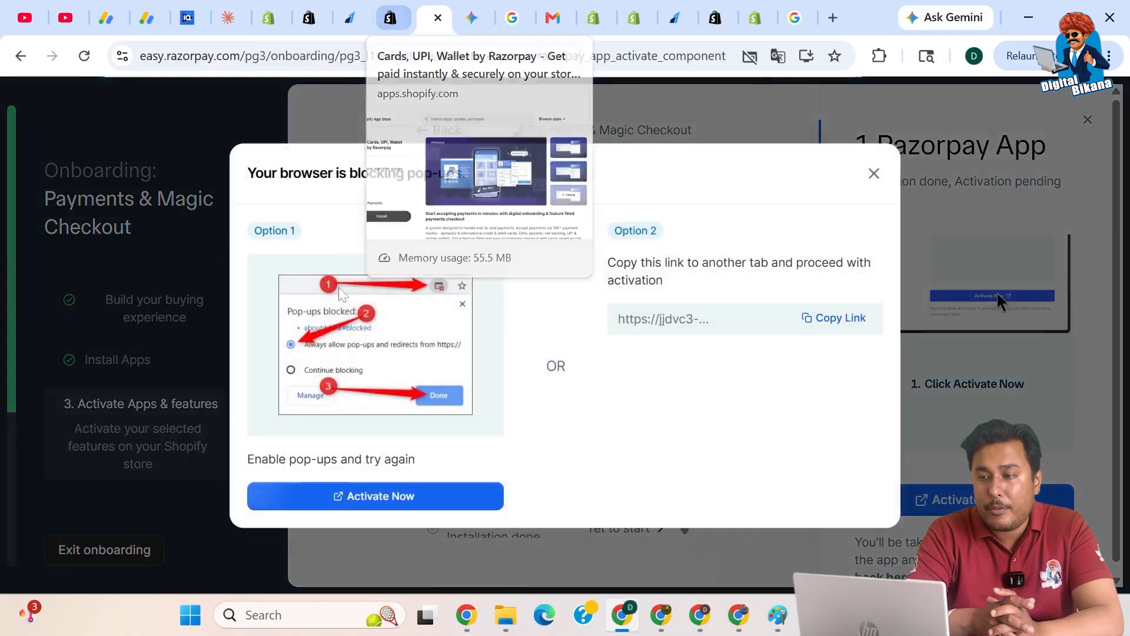
{"action": "left_click", "coordinate": [388, 506]}
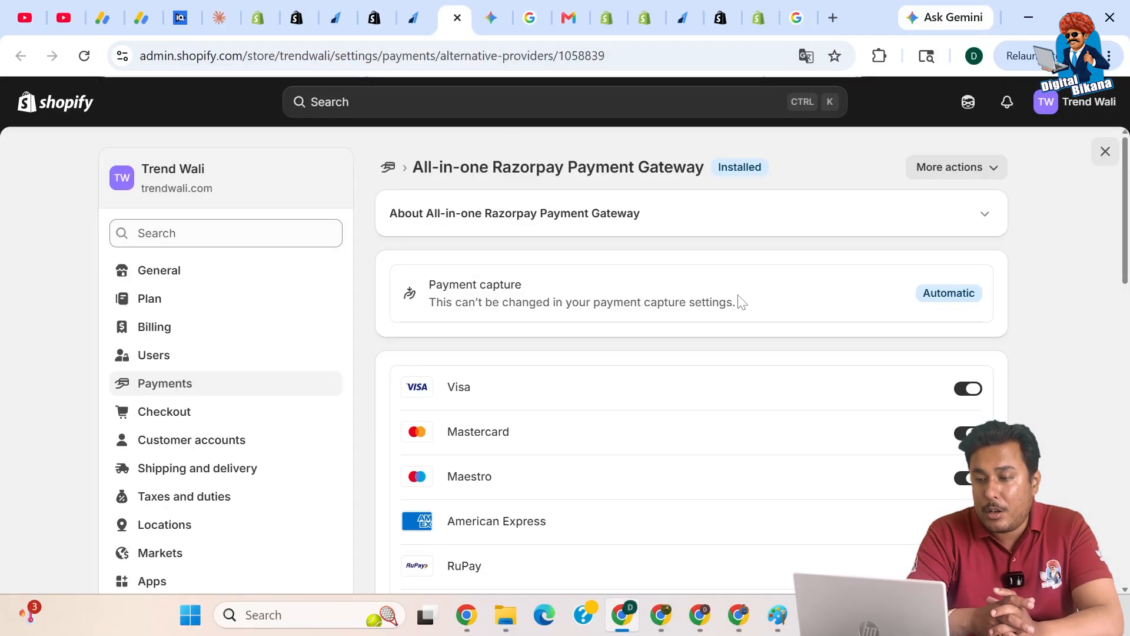
{"action": "scroll", "coordinate": [741, 301], "scroll_direction": "down", "scroll_amount": 1}
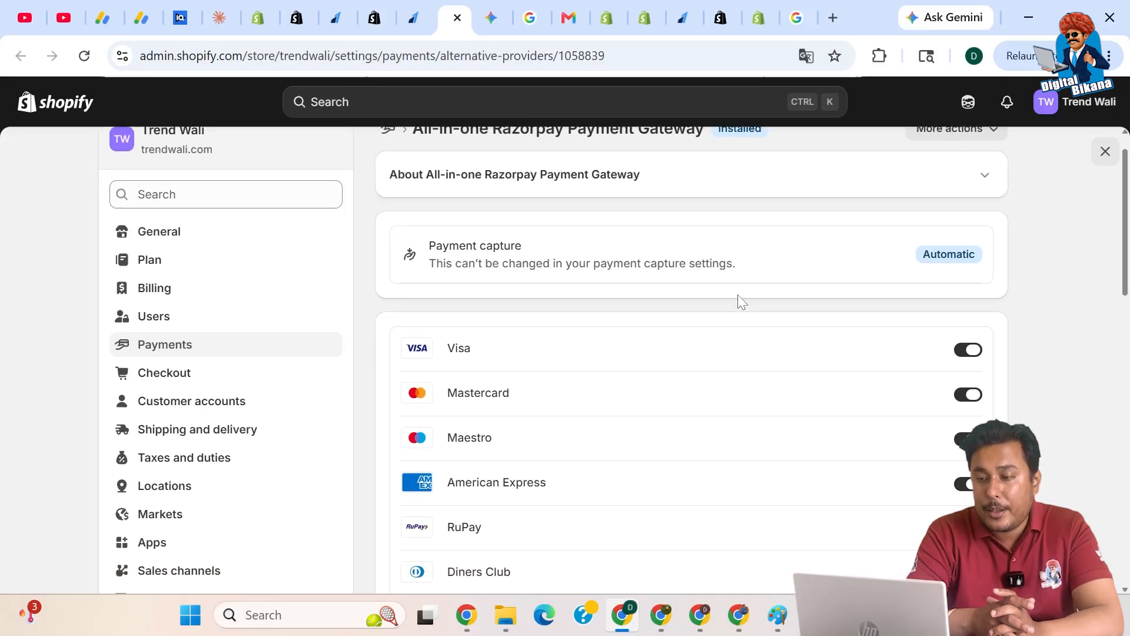
{"action": "scroll", "coordinate": [740, 302], "scroll_direction": "down", "scroll_amount": 3}
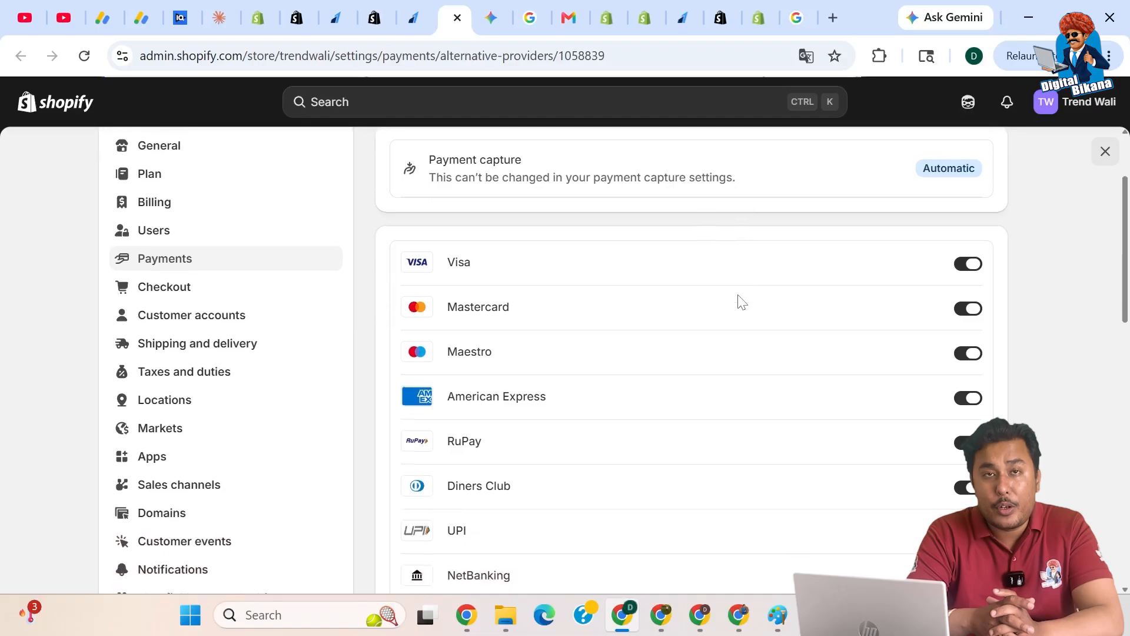
{"action": "scroll", "coordinate": [740, 301], "scroll_direction": "down", "scroll_amount": 3}
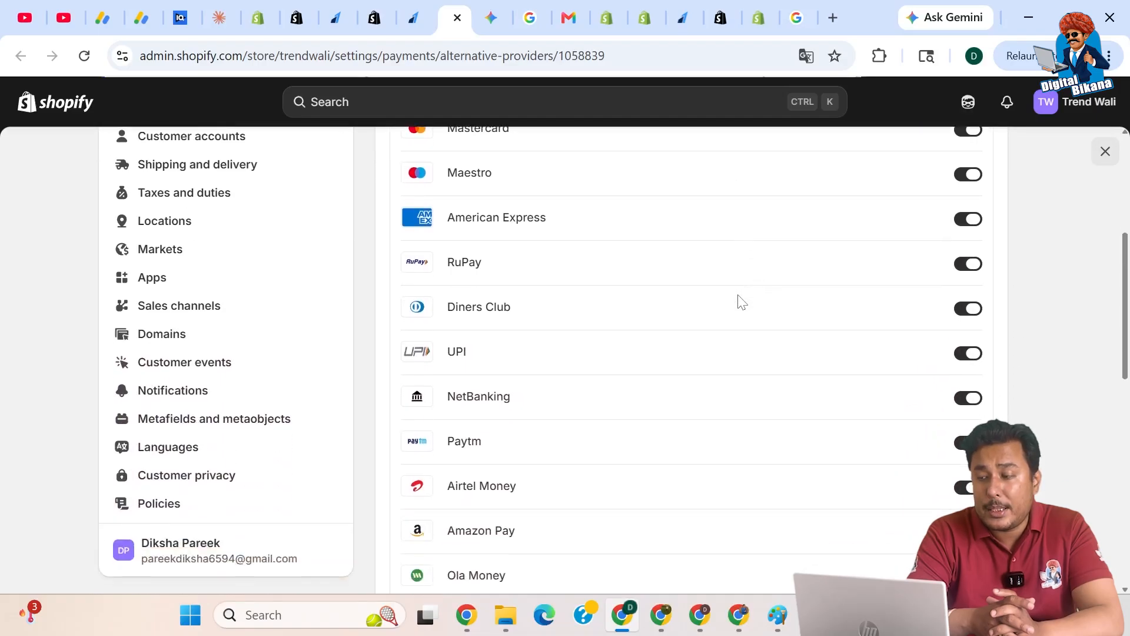
{"action": "scroll", "coordinate": [740, 301], "scroll_direction": "down", "scroll_amount": 1}
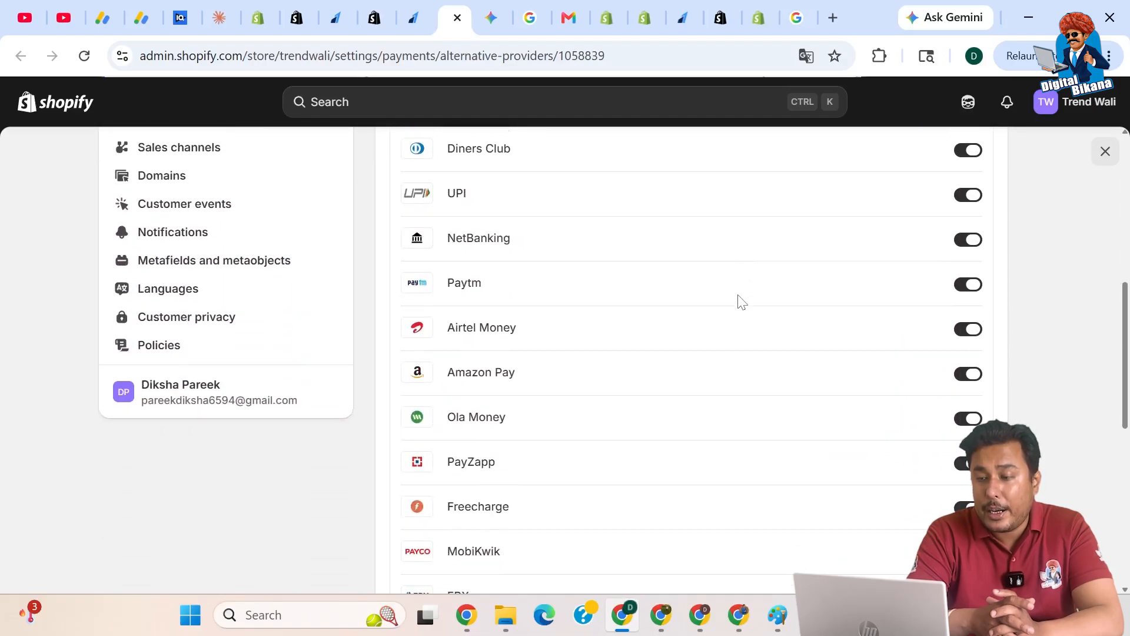
{"action": "scroll", "coordinate": [741, 301], "scroll_direction": "down", "scroll_amount": 1}
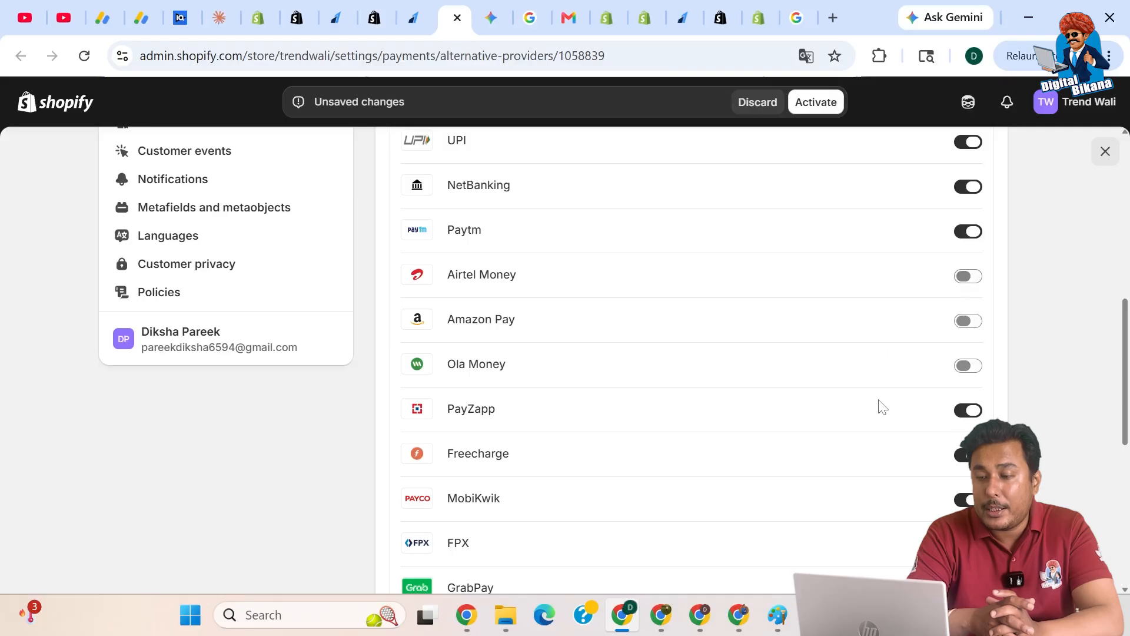
{"action": "scroll", "coordinate": [882, 406], "scroll_direction": "down", "scroll_amount": 1}
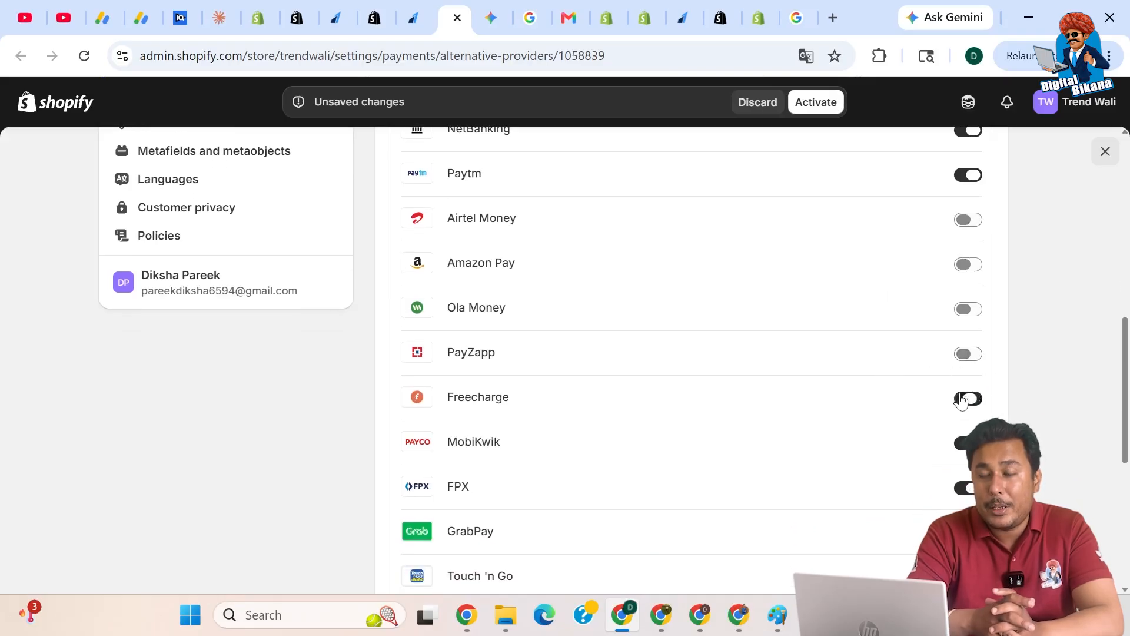
{"action": "scroll", "coordinate": [962, 400], "scroll_direction": "down", "scroll_amount": 1}
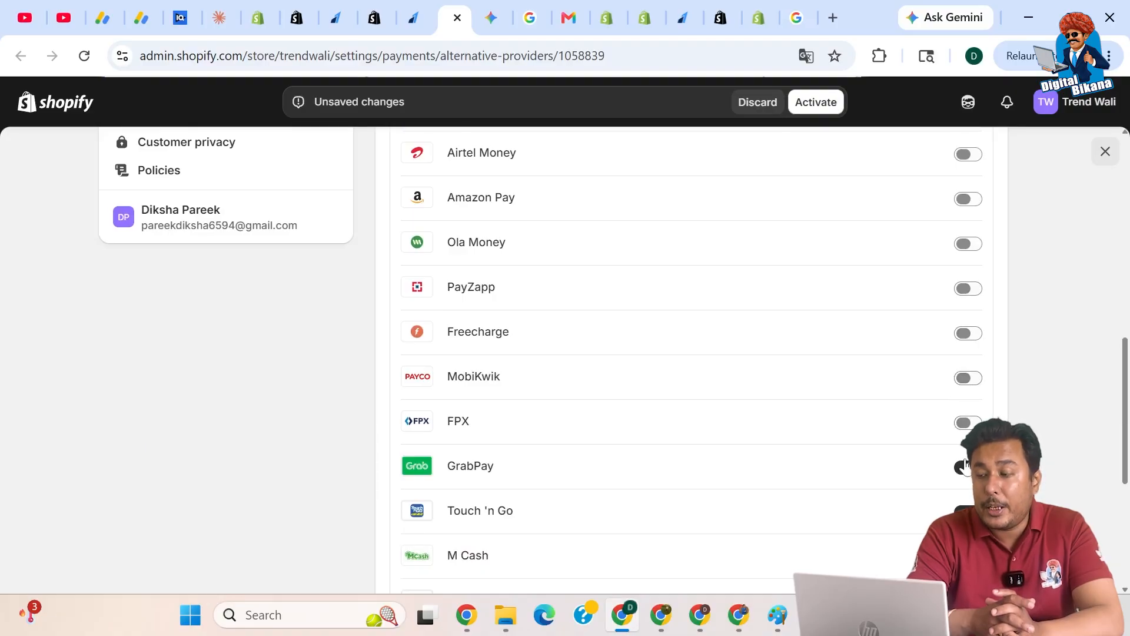
{"action": "scroll", "coordinate": [964, 473], "scroll_direction": "down", "scroll_amount": 2}
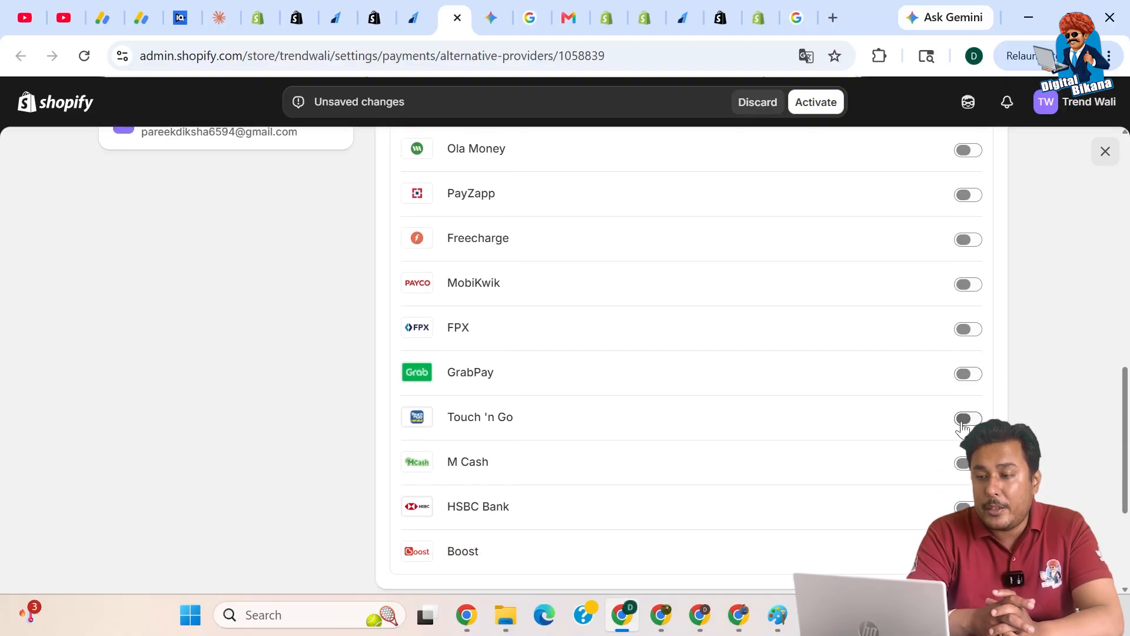
{"action": "scroll", "coordinate": [963, 427], "scroll_direction": "down", "scroll_amount": 2}
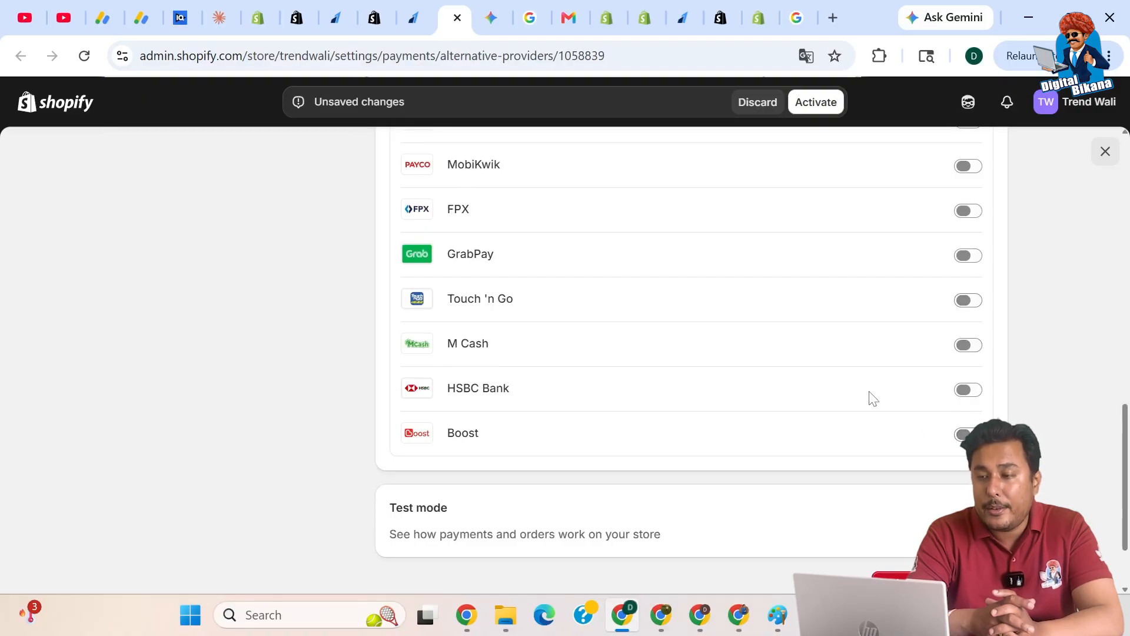
Turn off Diners Club and American Express in the Razorpay gateway's payment methods.
{"action": "scroll", "coordinate": [873, 398], "scroll_direction": "up", "scroll_amount": 5}
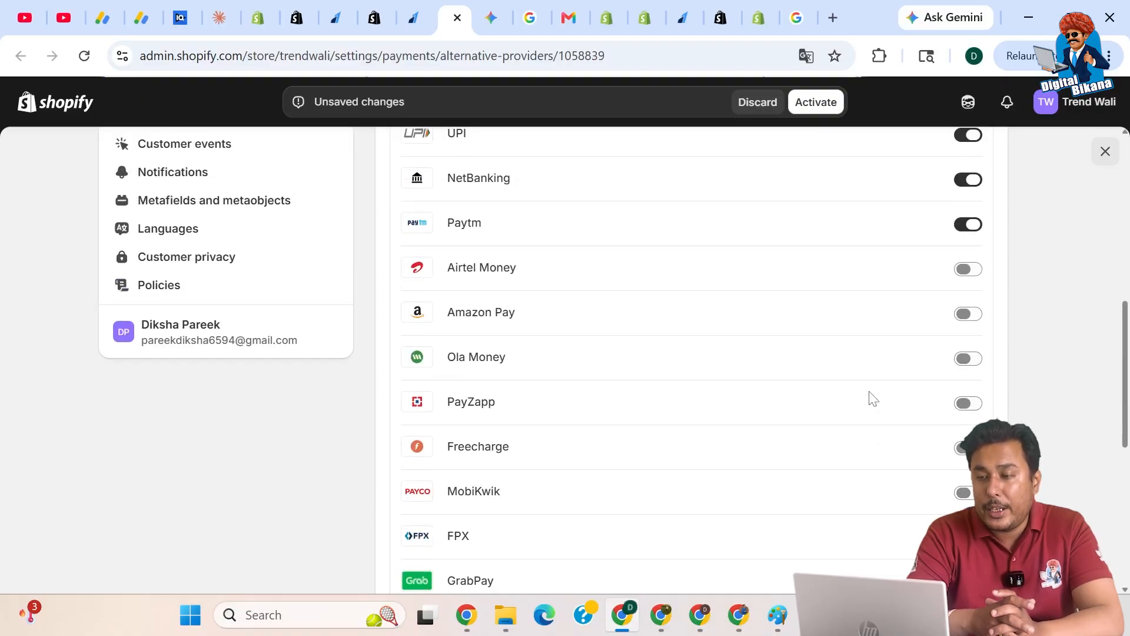
{"action": "scroll", "coordinate": [873, 398], "scroll_direction": "up", "scroll_amount": 2}
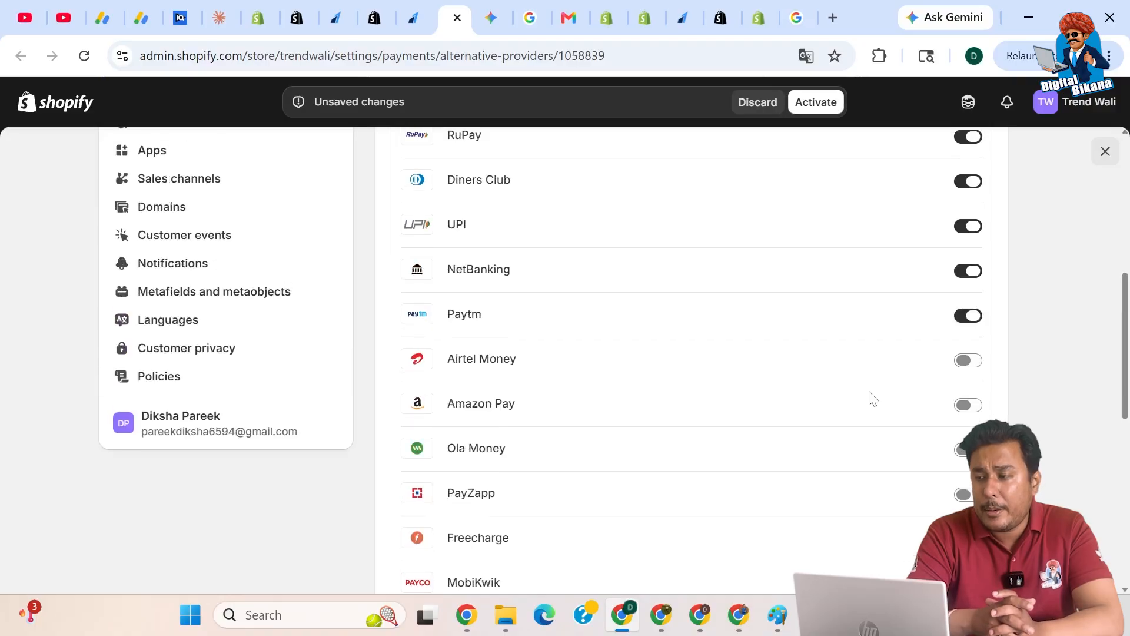
{"action": "scroll", "coordinate": [873, 399], "scroll_direction": "up", "scroll_amount": 2}
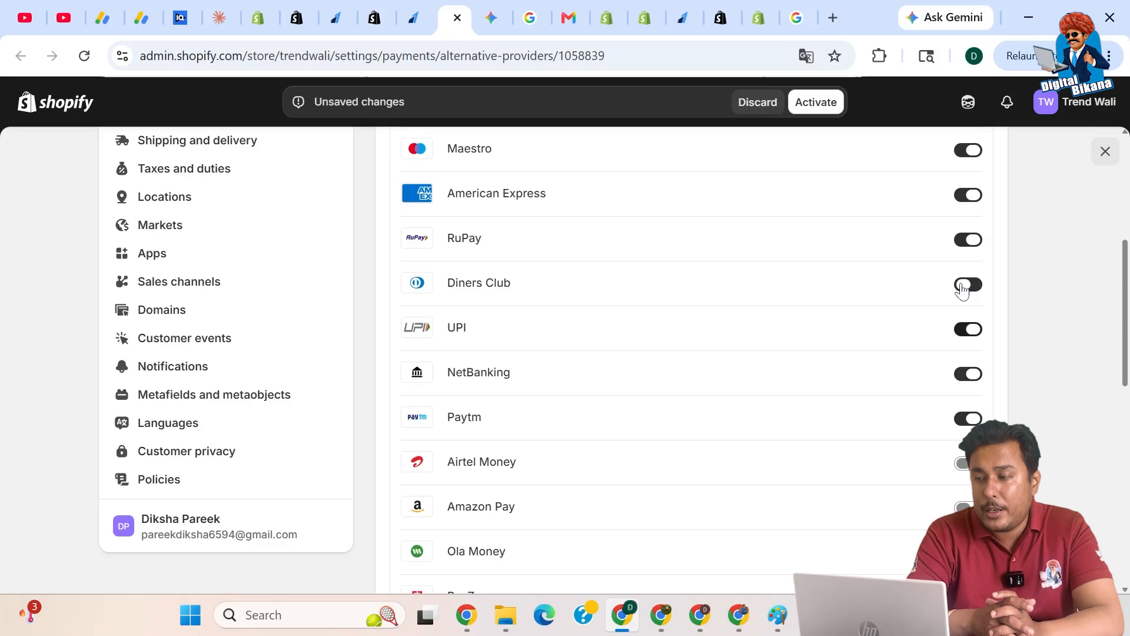
{"action": "scroll", "coordinate": [914, 300], "scroll_direction": "up", "scroll_amount": 2}
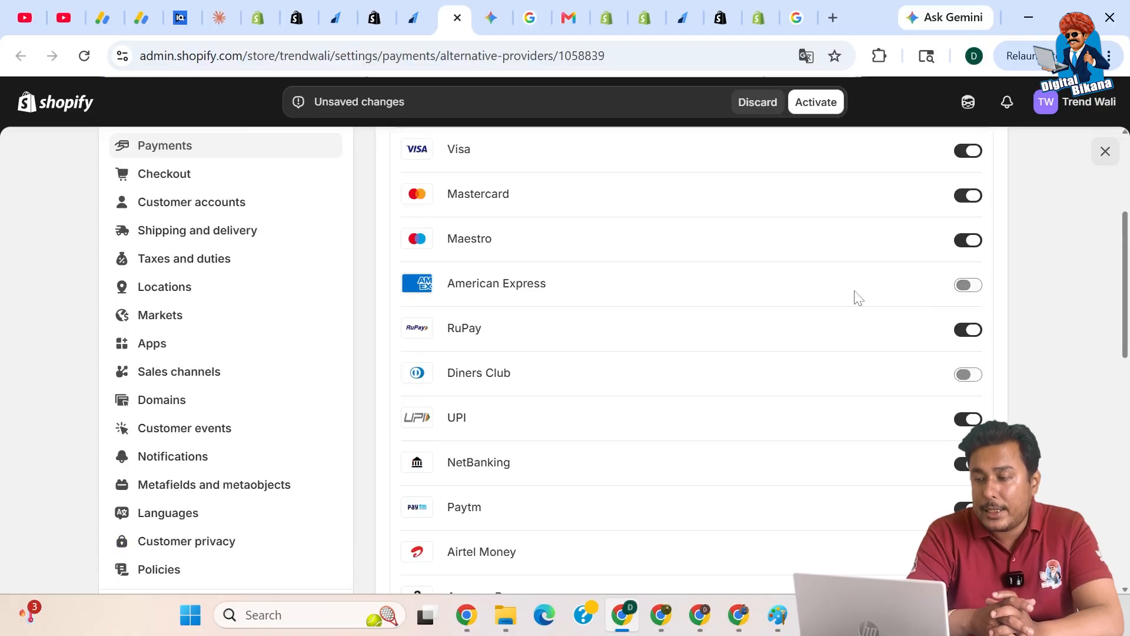
{"action": "scroll", "coordinate": [859, 299], "scroll_direction": "up", "scroll_amount": 2}
Activate the All-in-one Razorpay Payment Gateway with test mode off and close the store settings.
{"action": "scroll", "coordinate": [858, 299], "scroll_direction": "down", "scroll_amount": 6}
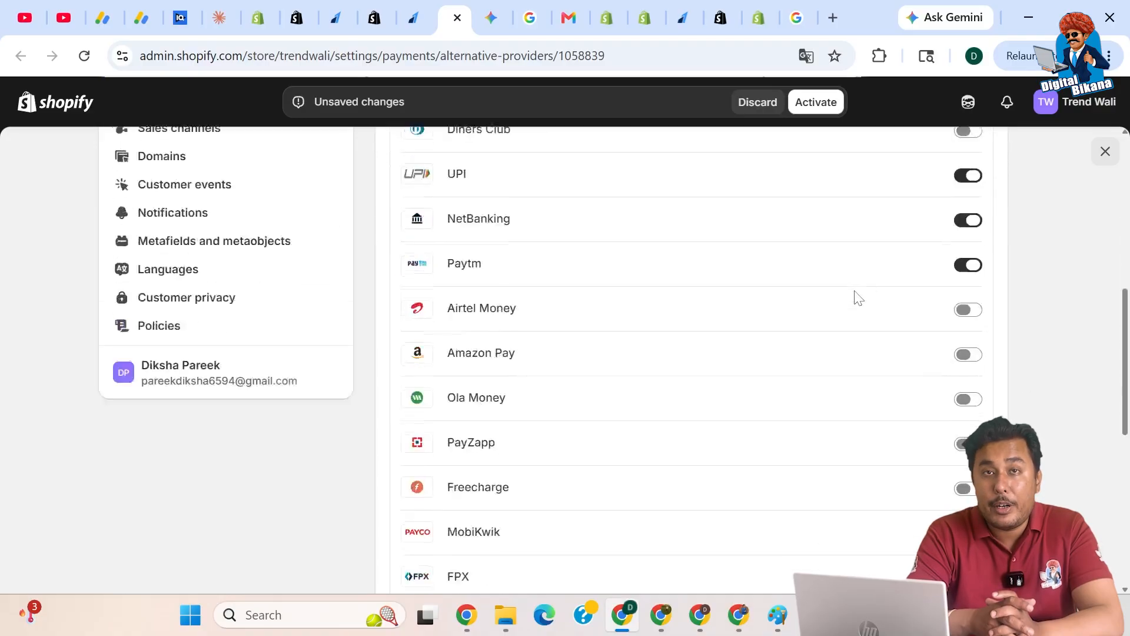
{"action": "scroll", "coordinate": [858, 299], "scroll_direction": "down", "scroll_amount": 10}
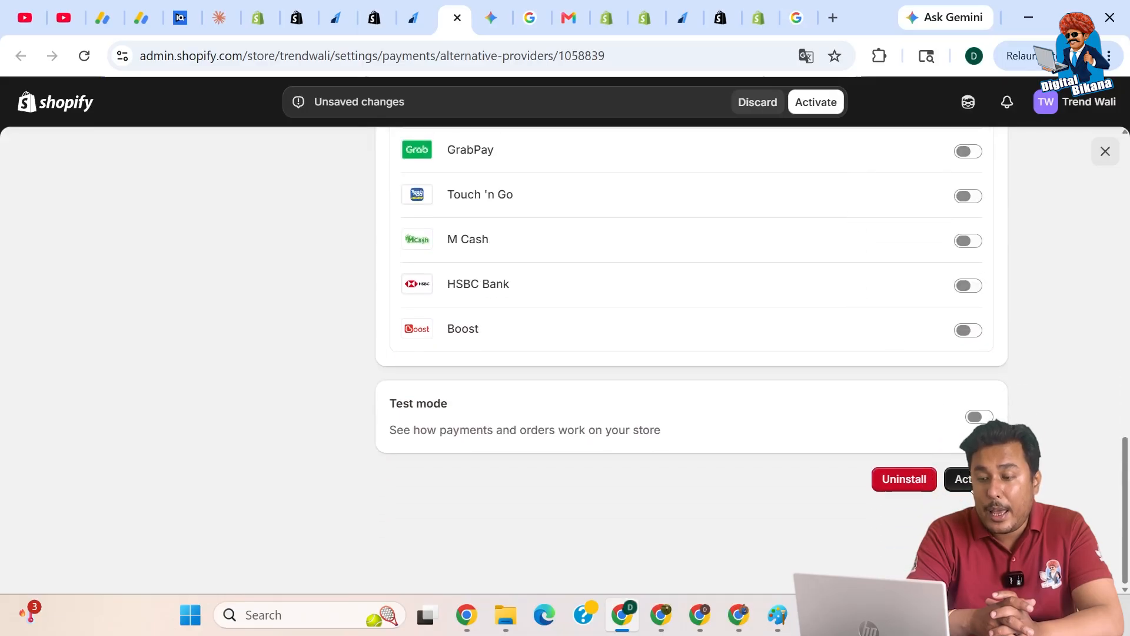
{"action": "left_click", "coordinate": [963, 476]}
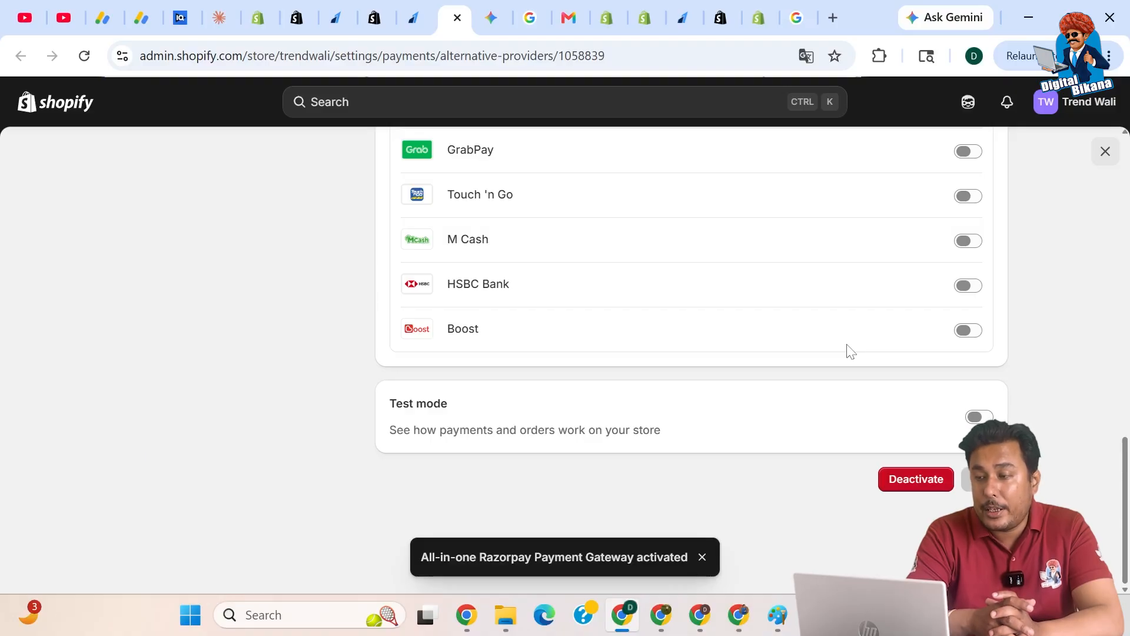
{"action": "left_click", "coordinate": [1106, 152]}
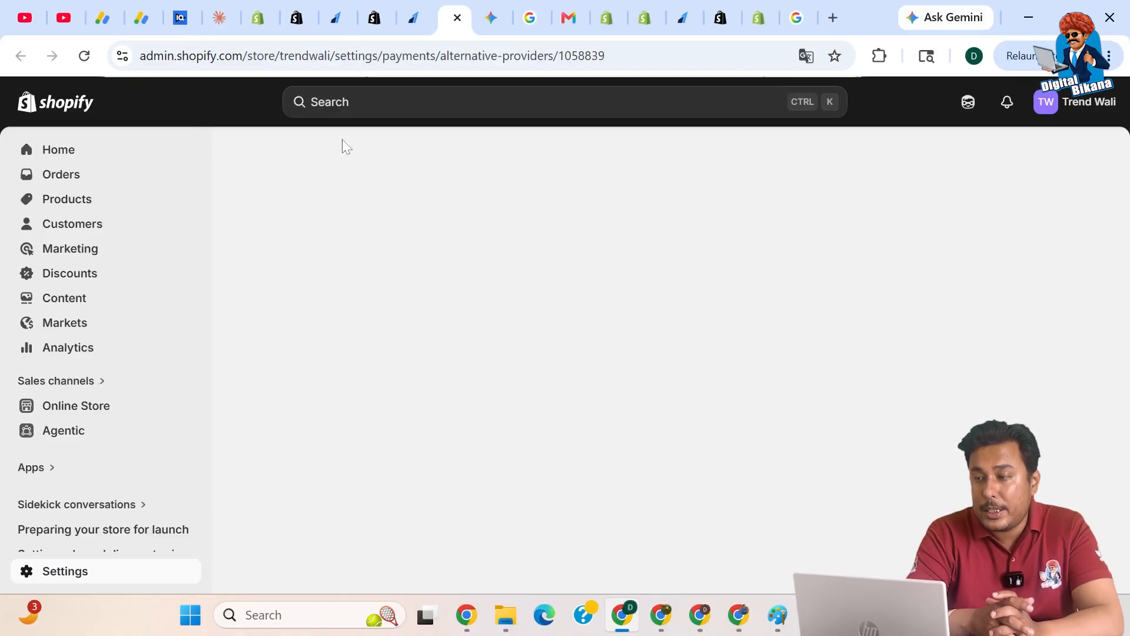
Return to the Razorpay onboarding and launch the Razorpay COD & Magic Checkout activation for the selected Malkin theme in the theme editor.
{"action": "left_click", "coordinate": [415, 27]}
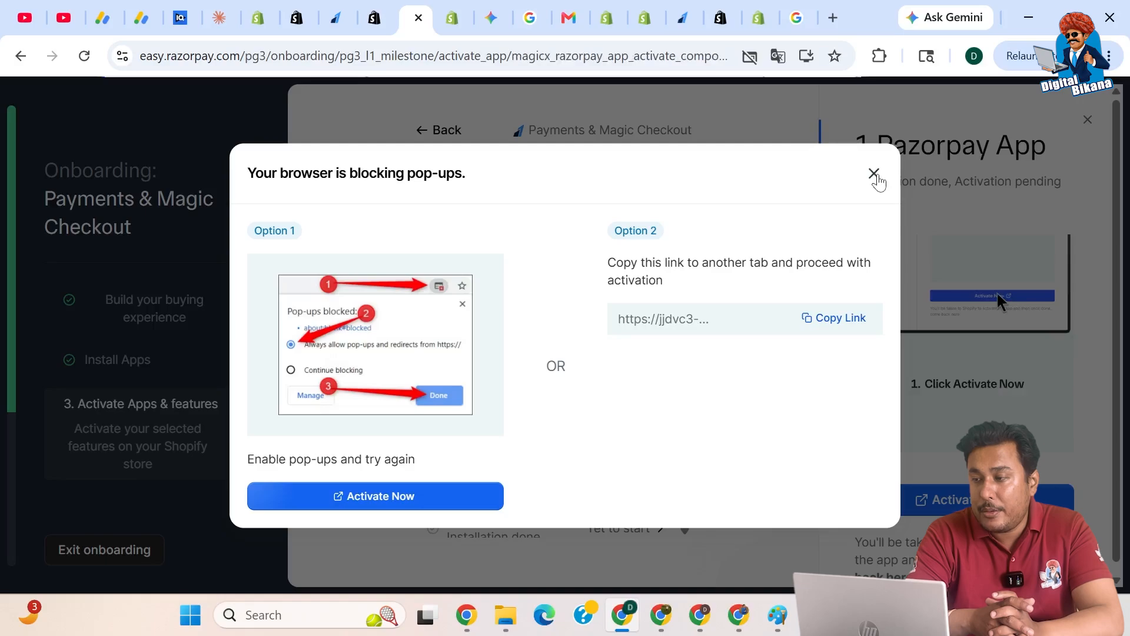
{"action": "left_click", "coordinate": [875, 175]}
{"action": "scroll", "coordinate": [888, 366], "scroll_direction": "down", "scroll_amount": 3}
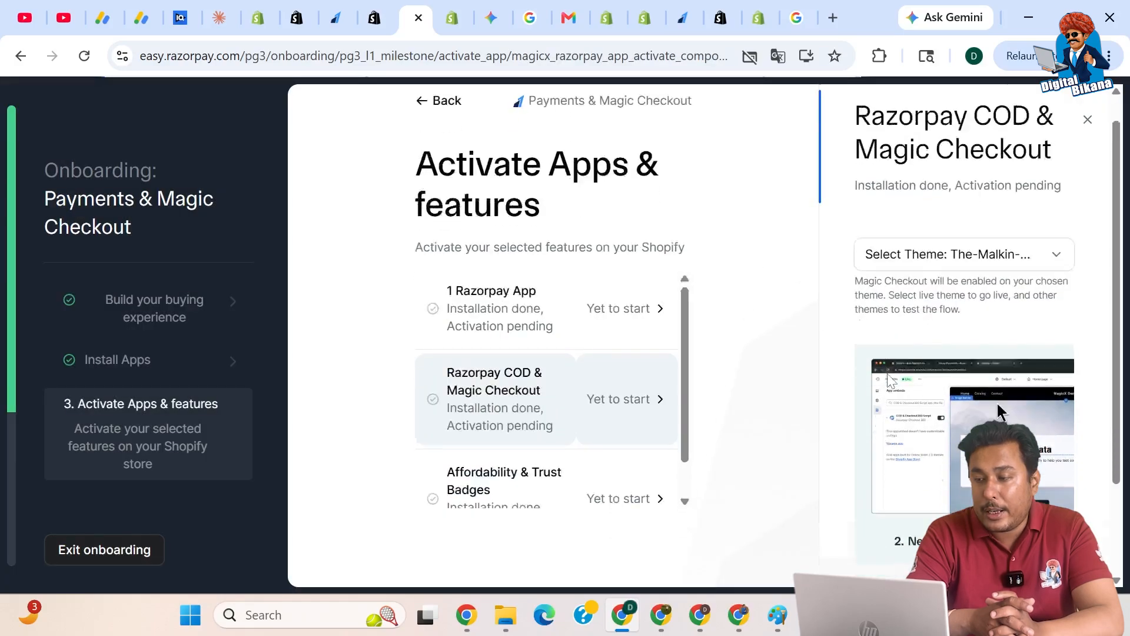
{"action": "left_click", "coordinate": [950, 491]}
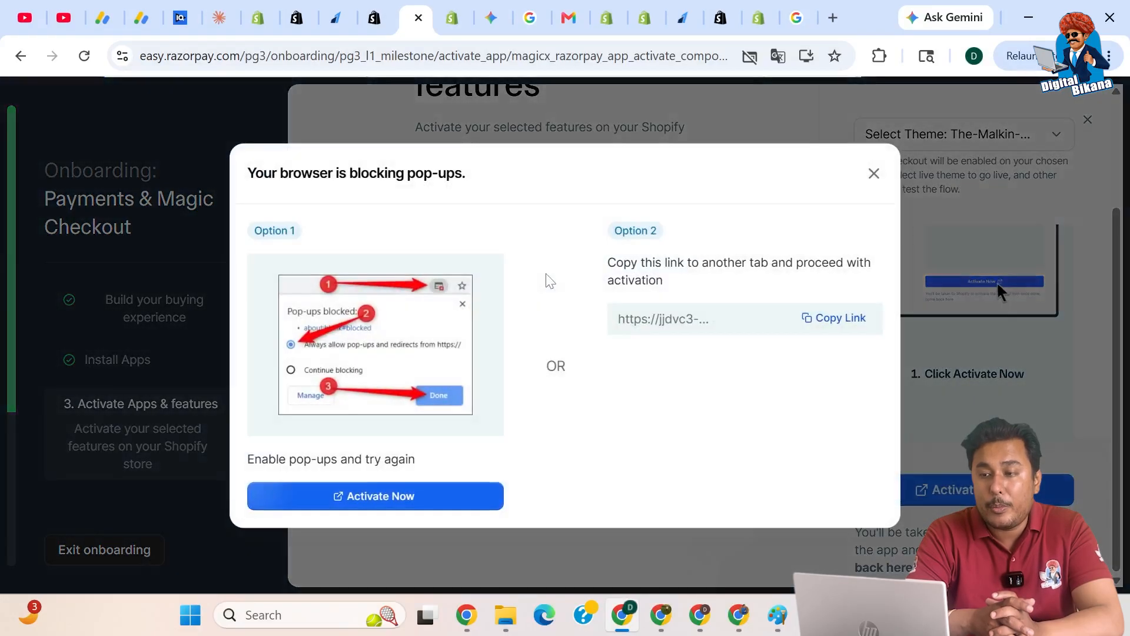
{"action": "left_click", "coordinate": [373, 512]}
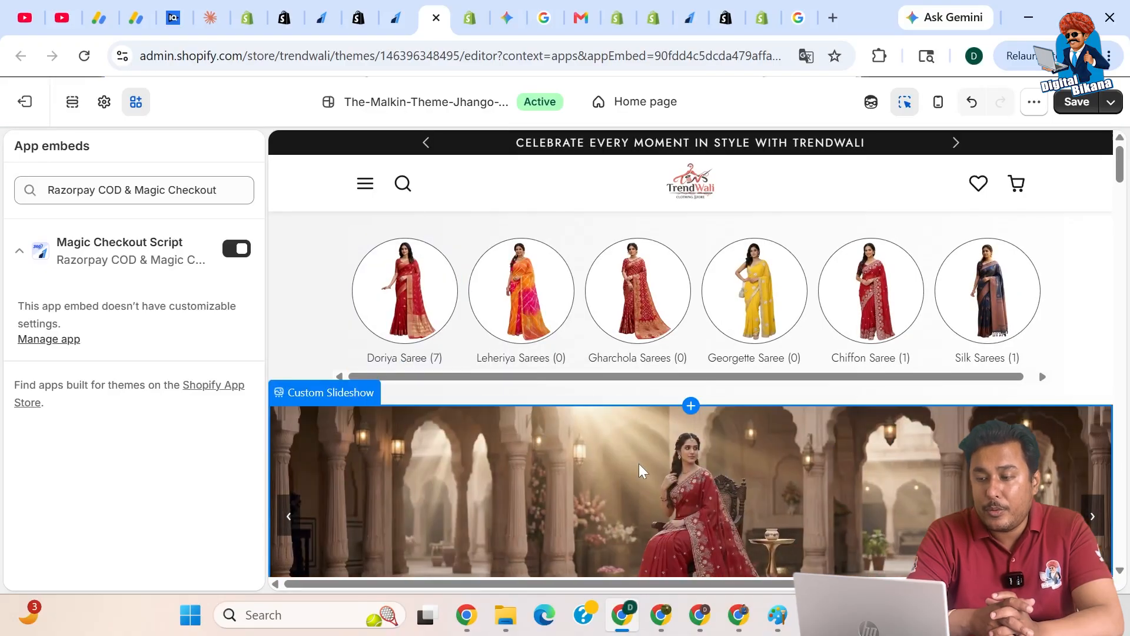
{"action": "scroll", "coordinate": [639, 465], "scroll_direction": "down", "scroll_amount": 3}
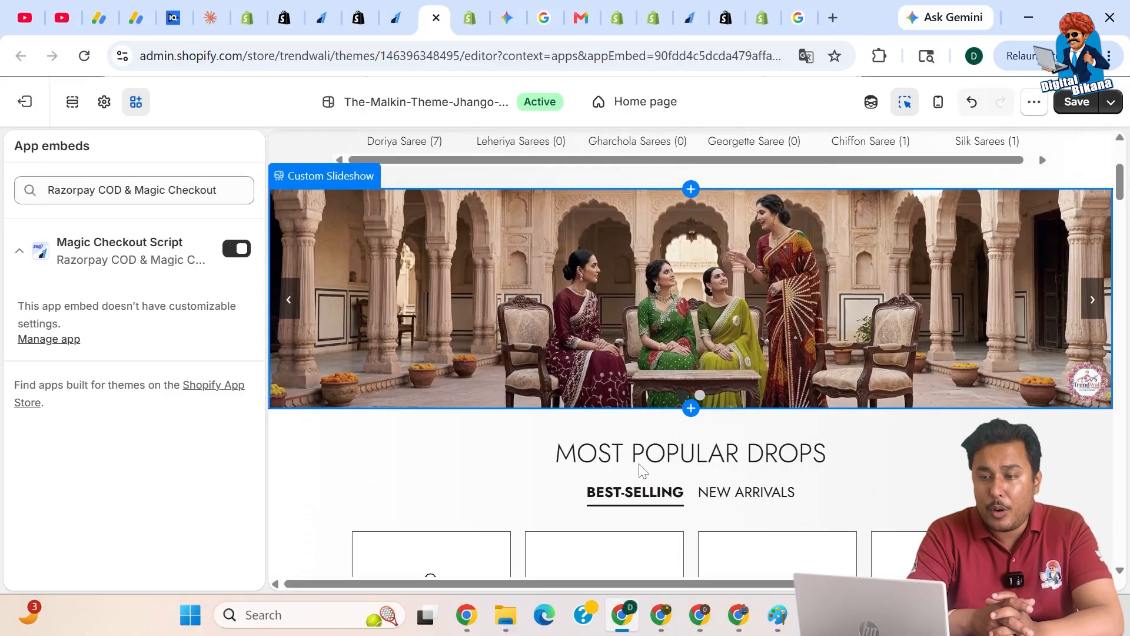
Save the theme with the Magic Checkout Script app embed turned on.
{"action": "scroll", "coordinate": [642, 469], "scroll_direction": "up", "scroll_amount": 2}
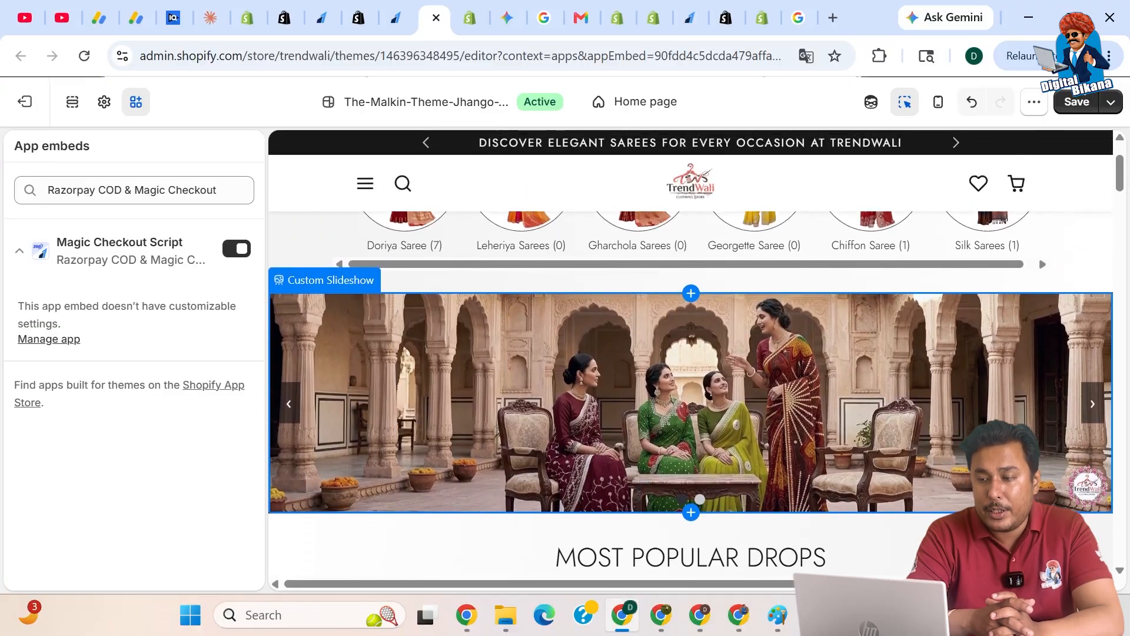
{"action": "left_click", "coordinate": [1076, 101]}
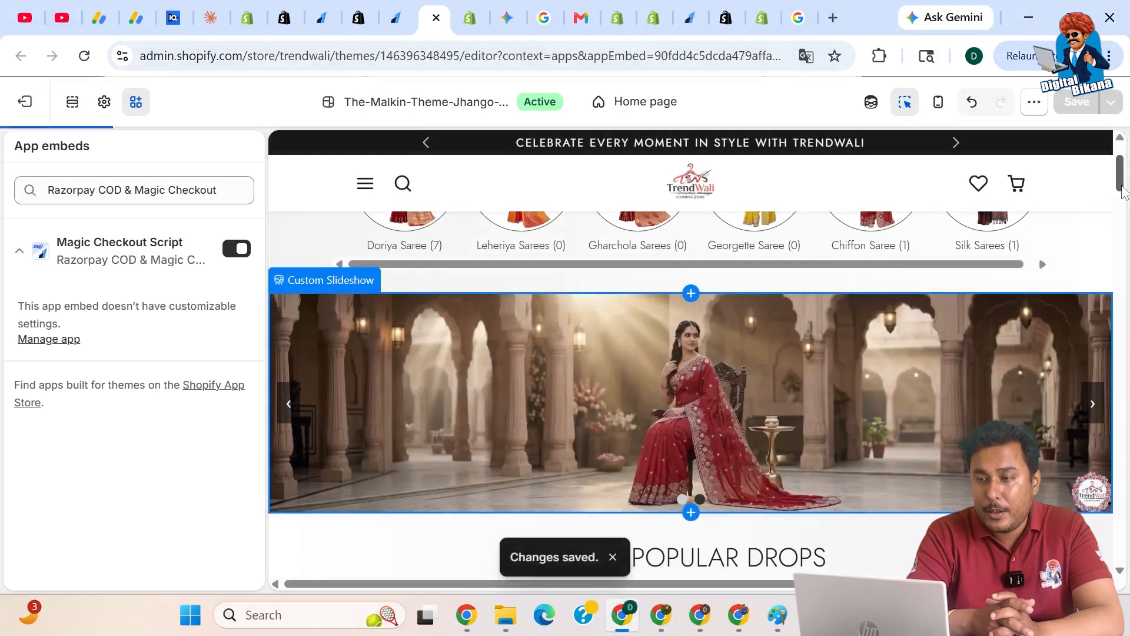
{"action": "left_click_drag", "start_coordinate": [1122, 187], "coordinate": [548, 103]}
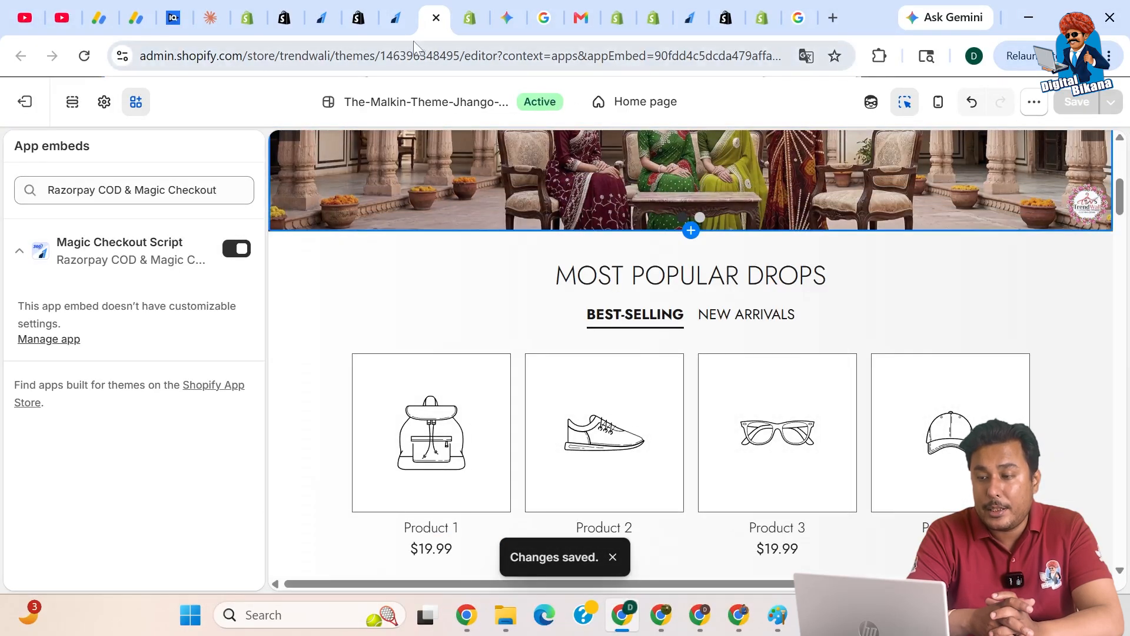
Return to the Razorpay onboarding, dismiss the pop-up notice and launch the Affordability & Trust Badges activation in the theme editor.
{"action": "left_click", "coordinate": [391, 21]}
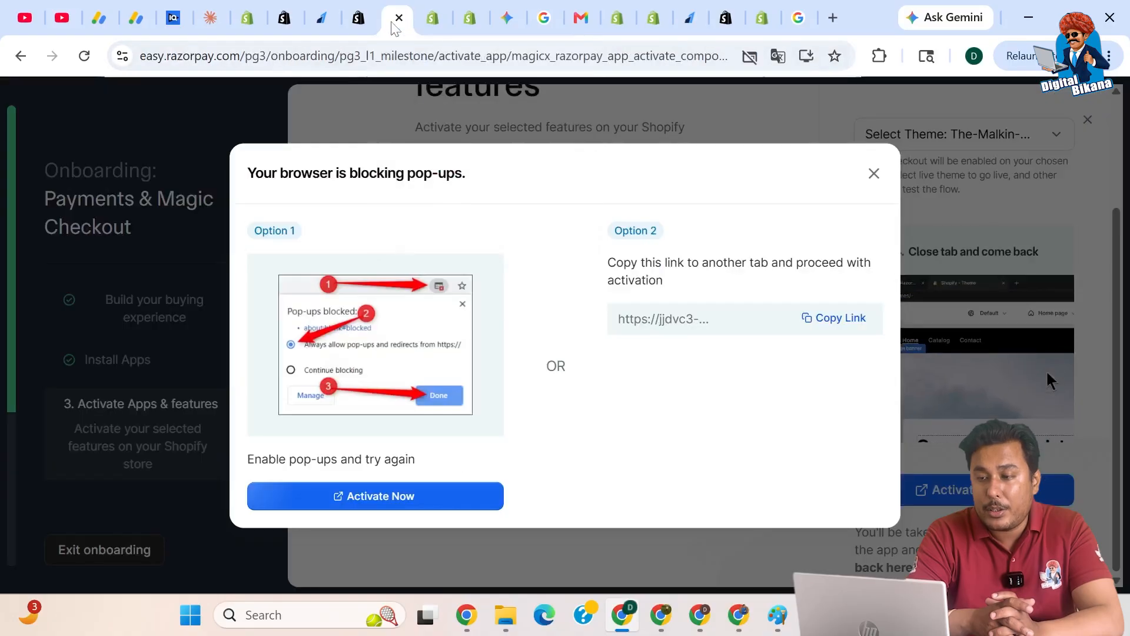
{"action": "left_click", "coordinate": [873, 173]}
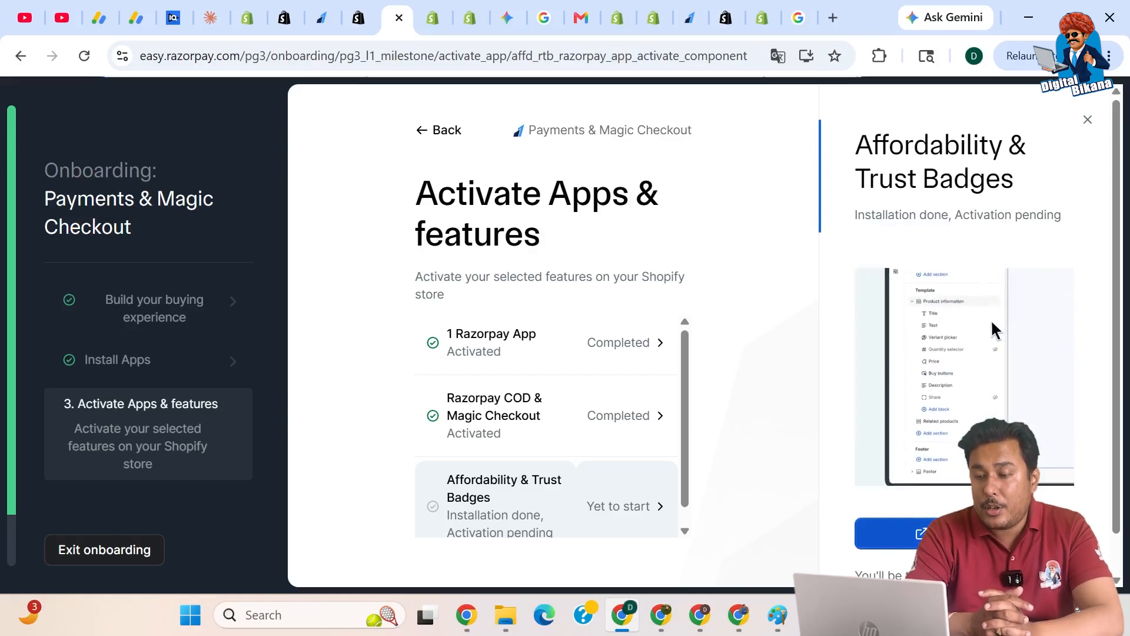
{"action": "left_click", "coordinate": [964, 534]}
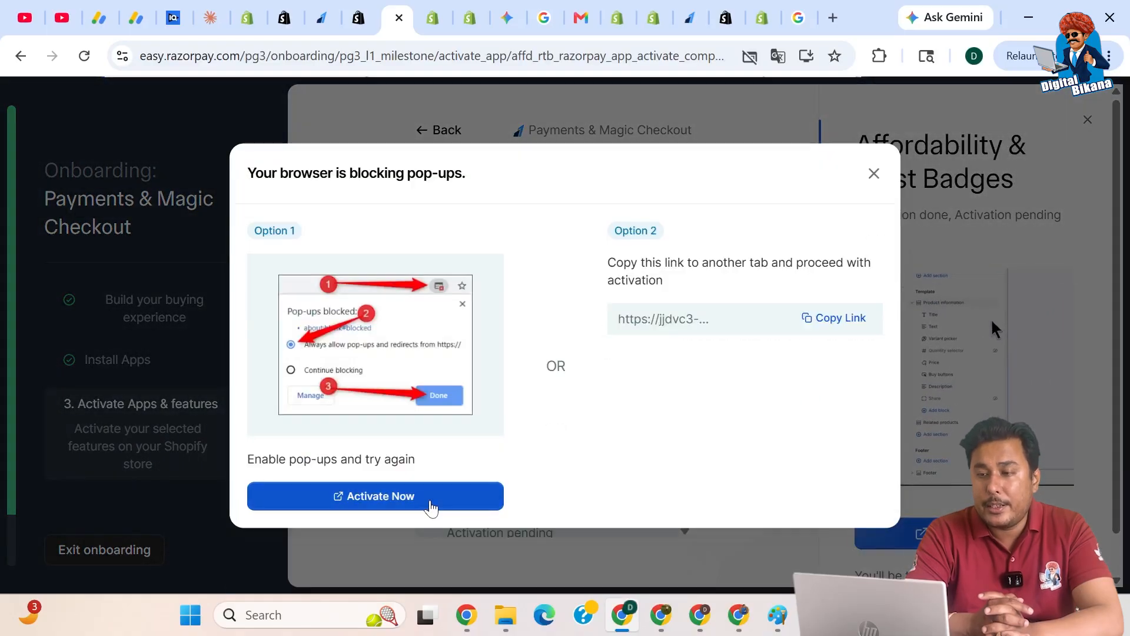
{"action": "left_click", "coordinate": [430, 506]}
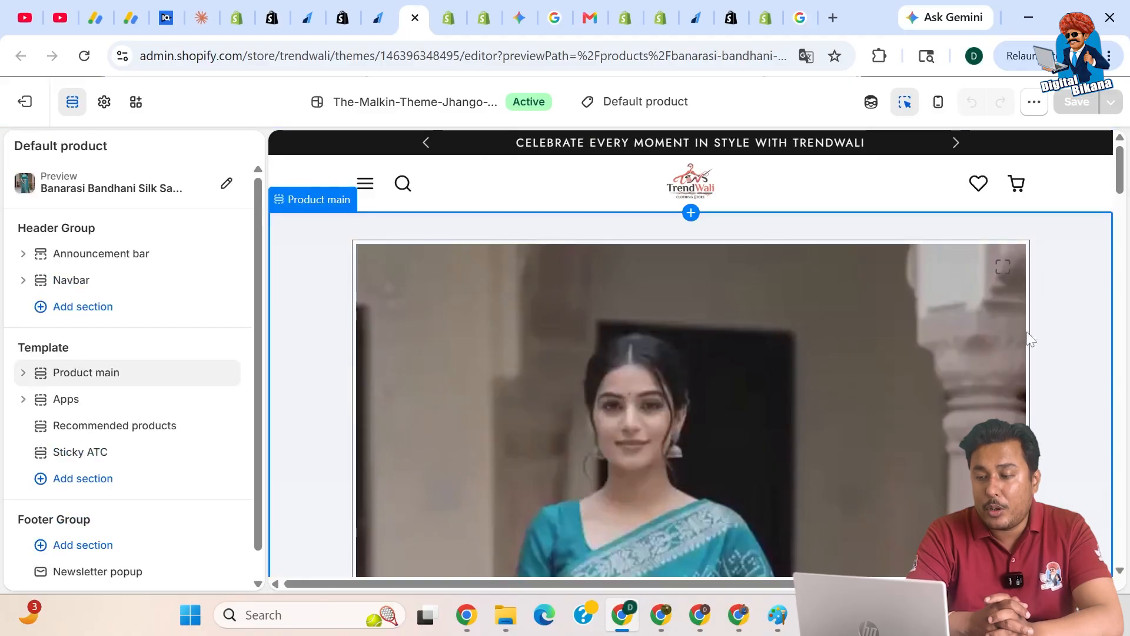
Examine the default product page preview from the product images through the purchase buttons and details to the newsletter area.
{"action": "scroll", "coordinate": [1066, 364], "scroll_direction": "down", "scroll_amount": 10}
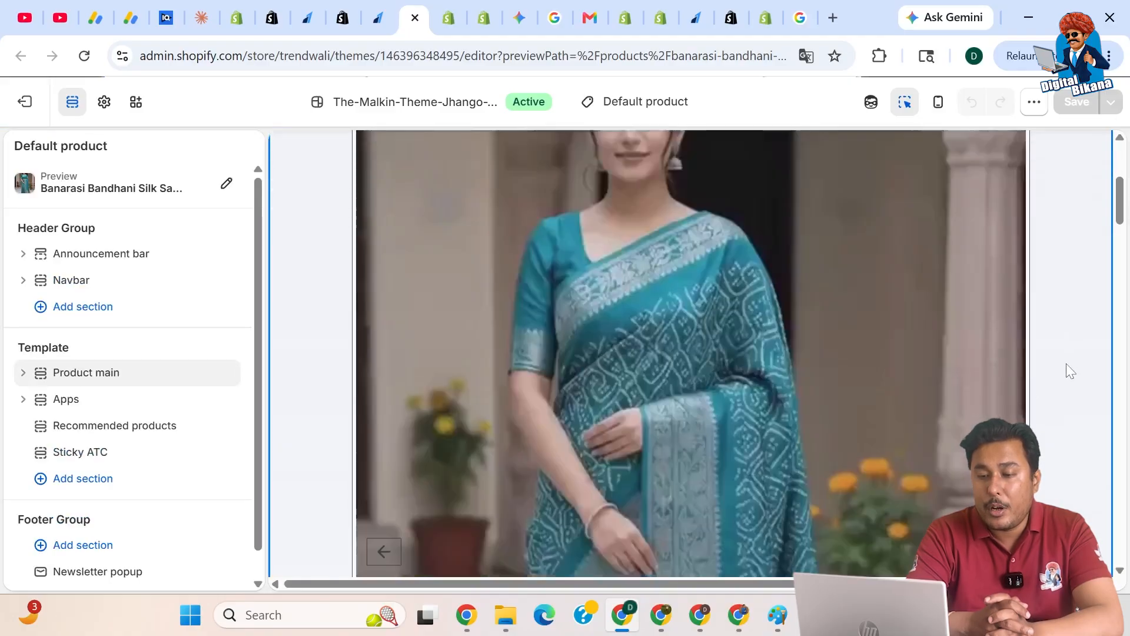
{"action": "scroll", "coordinate": [1066, 364], "scroll_direction": "down", "scroll_amount": 4}
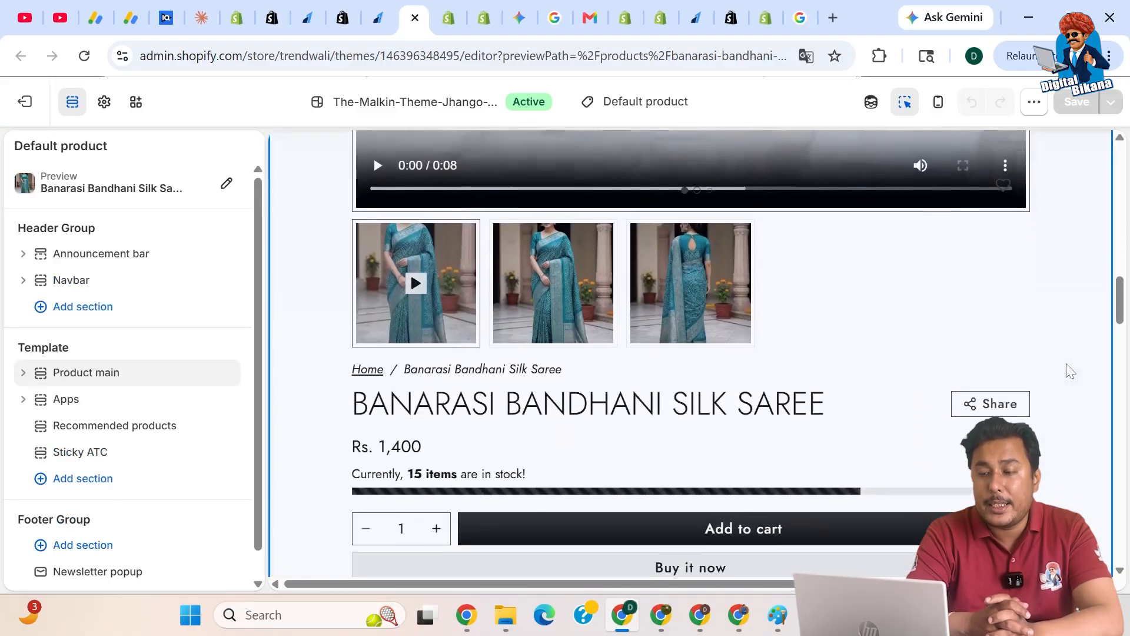
{"action": "scroll", "coordinate": [1071, 371], "scroll_direction": "down", "scroll_amount": 4}
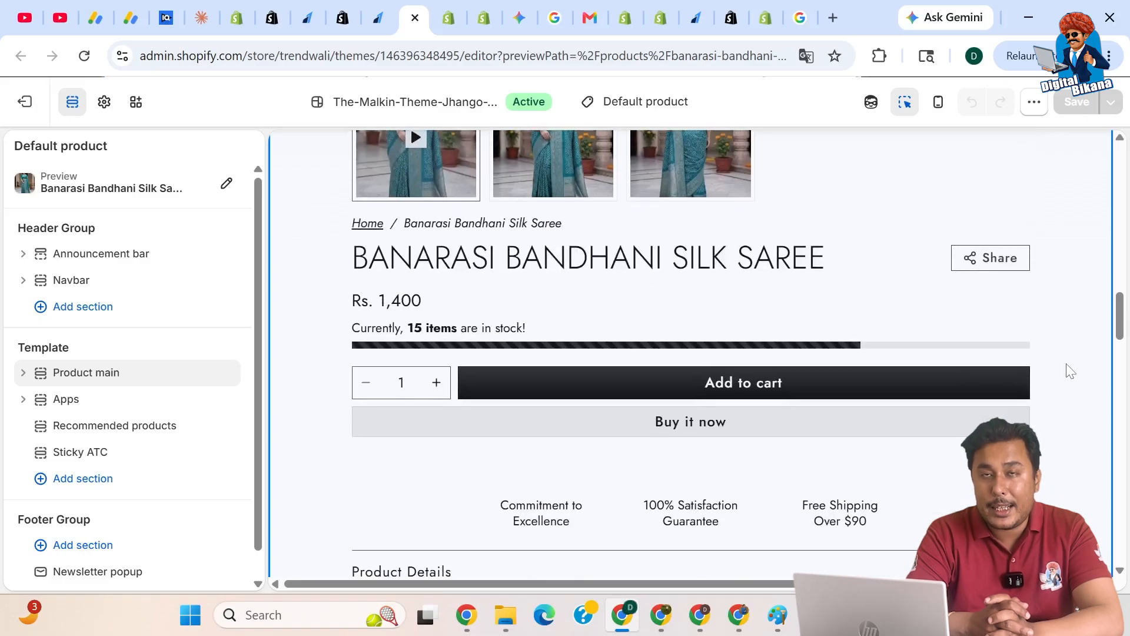
{"action": "scroll", "coordinate": [1071, 371], "scroll_direction": "down", "scroll_amount": 10}
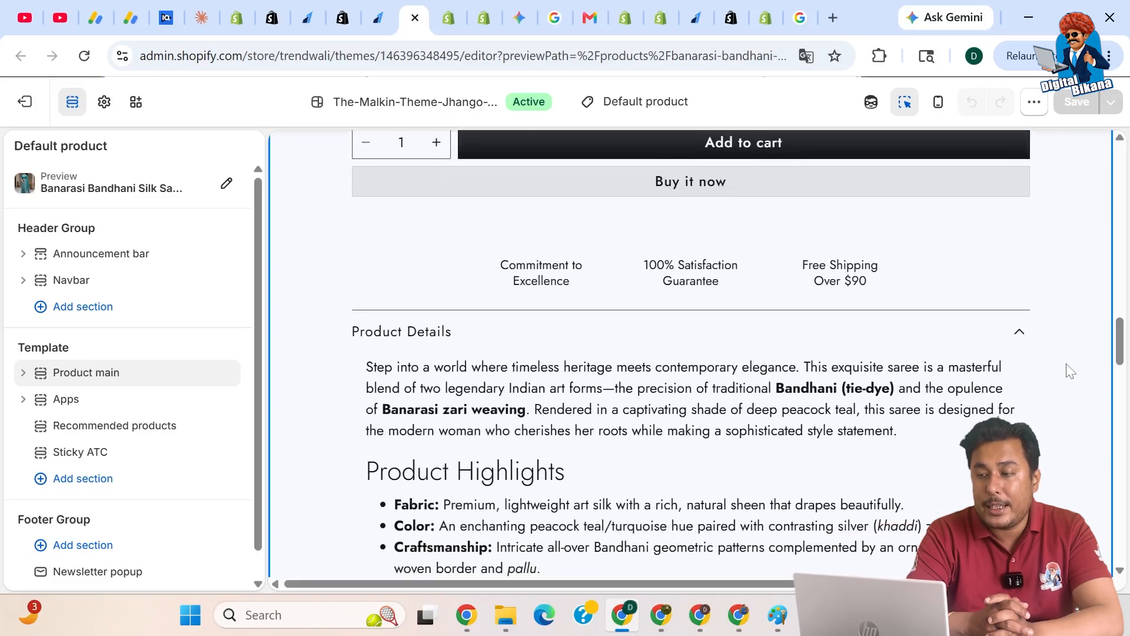
{"action": "scroll", "coordinate": [1071, 371], "scroll_direction": "down", "scroll_amount": 8}
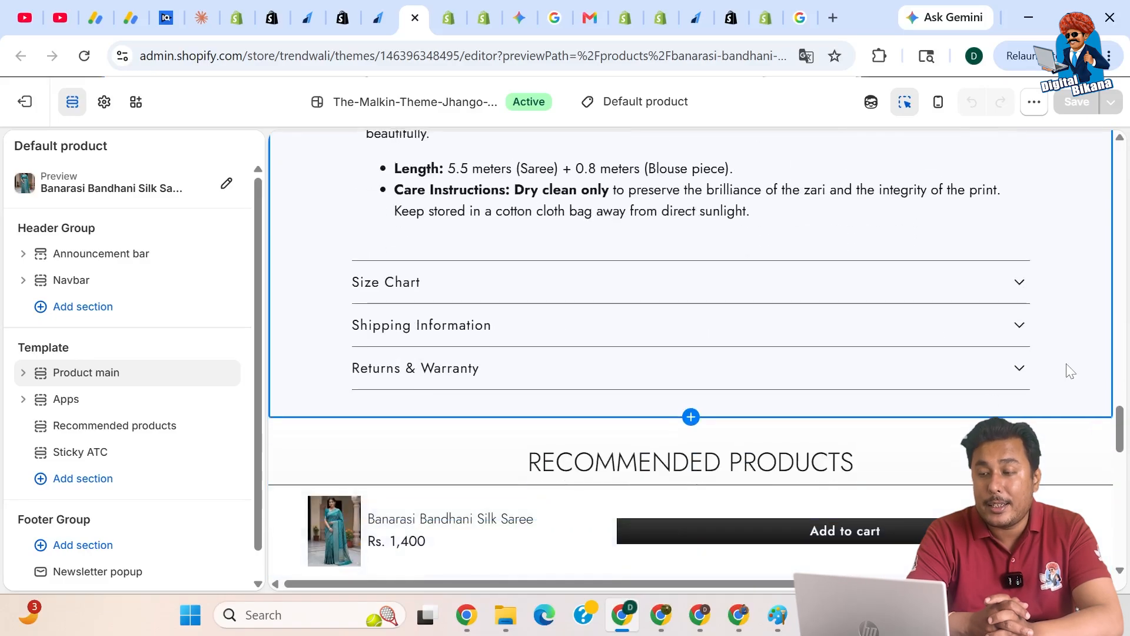
{"action": "scroll", "coordinate": [1071, 370], "scroll_direction": "down", "scroll_amount": 2}
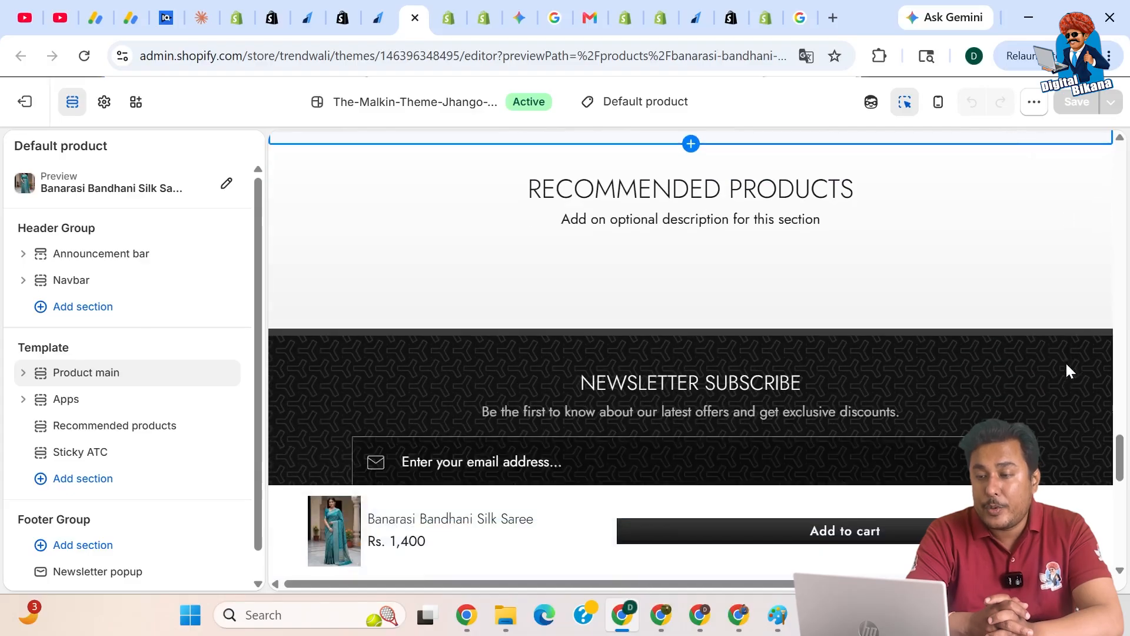
{"action": "scroll", "coordinate": [1071, 370], "scroll_direction": "up", "scroll_amount": 8}
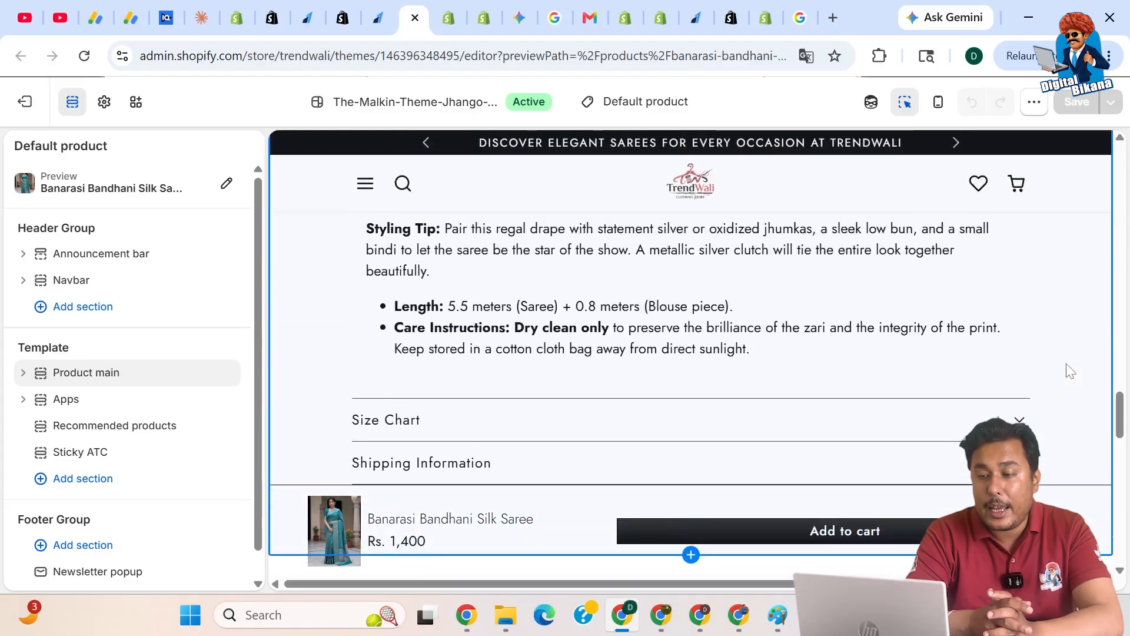
{"action": "scroll", "coordinate": [1071, 371], "scroll_direction": "down", "scroll_amount": 2}
{"action": "scroll", "coordinate": [1071, 371], "scroll_direction": "up", "scroll_amount": 5}
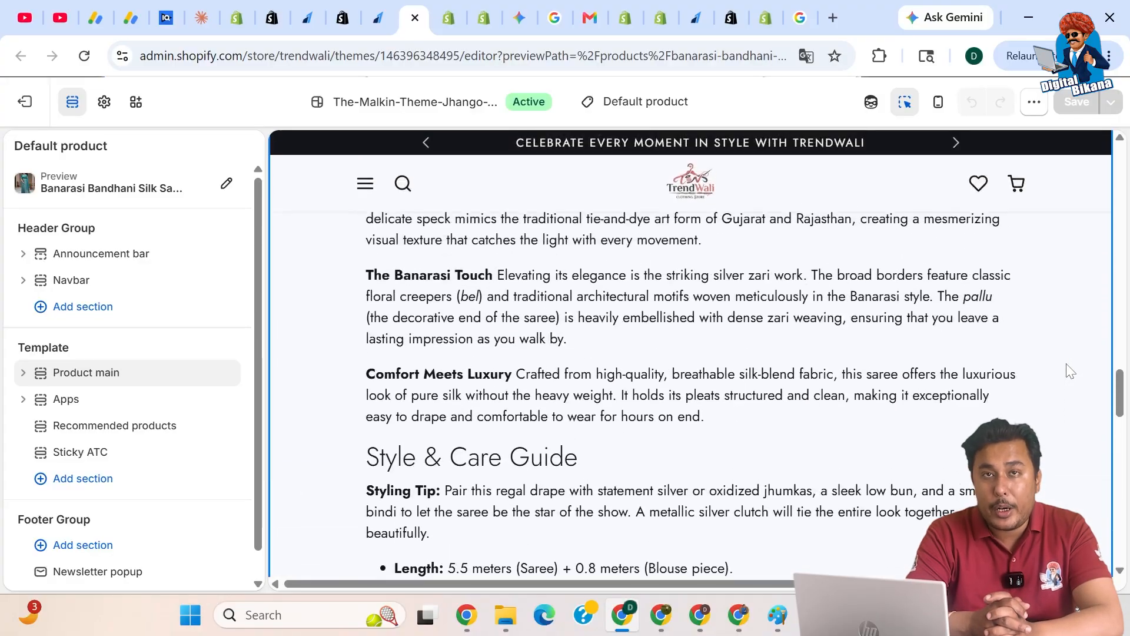
{"action": "scroll", "coordinate": [1071, 371], "scroll_direction": "down", "scroll_amount": 8}
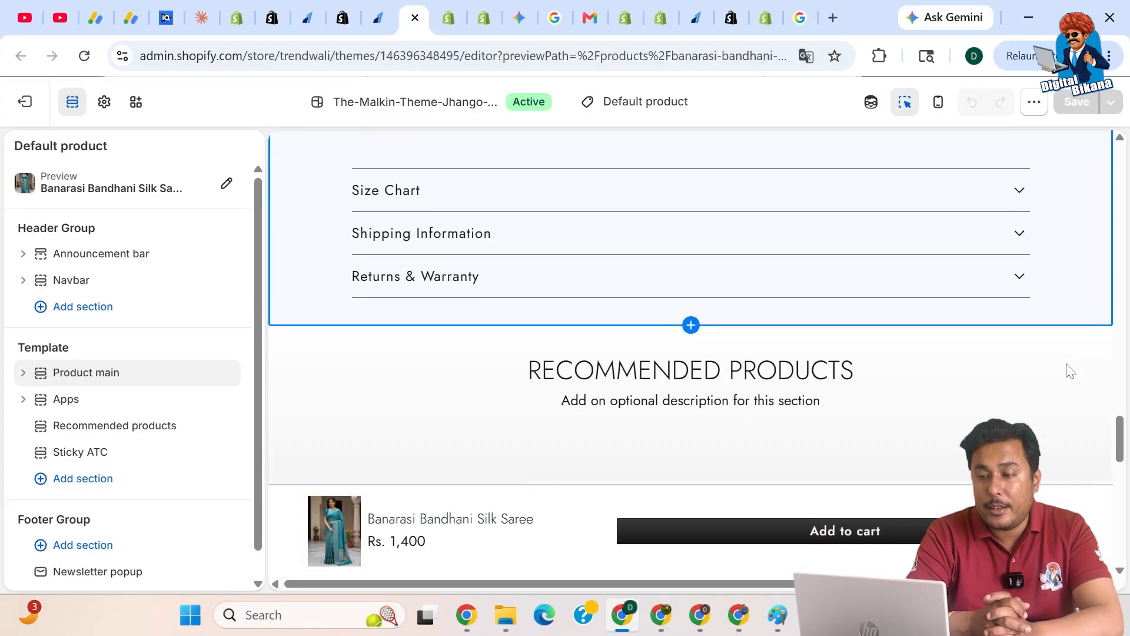
{"action": "scroll", "coordinate": [1071, 371], "scroll_direction": "up", "scroll_amount": 10}
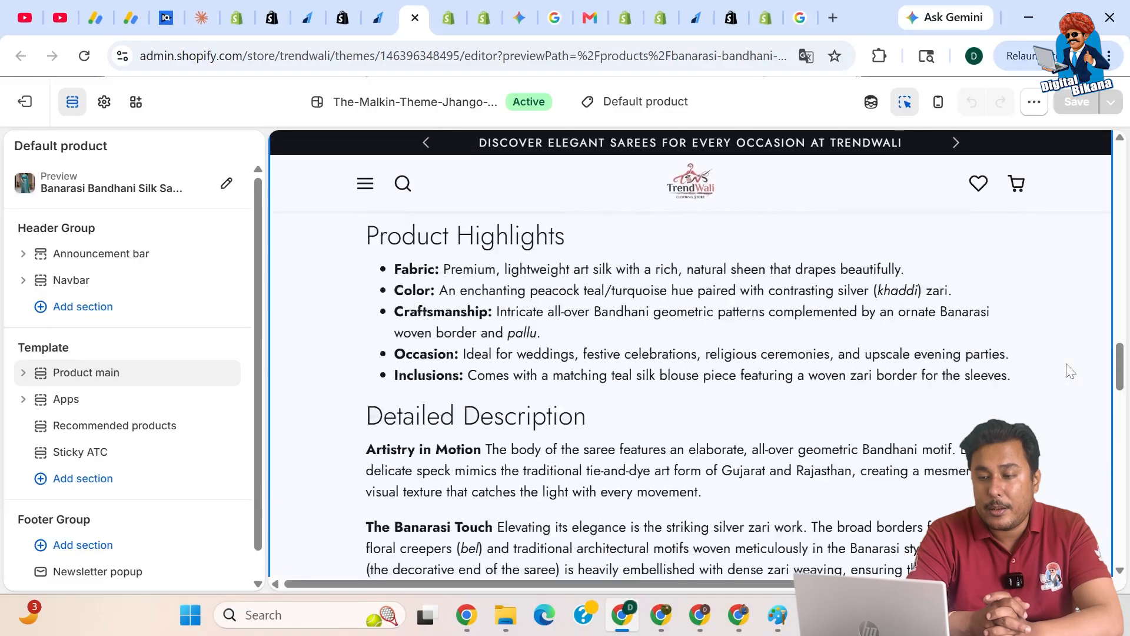
{"action": "scroll", "coordinate": [1072, 371], "scroll_direction": "up", "scroll_amount": 6}
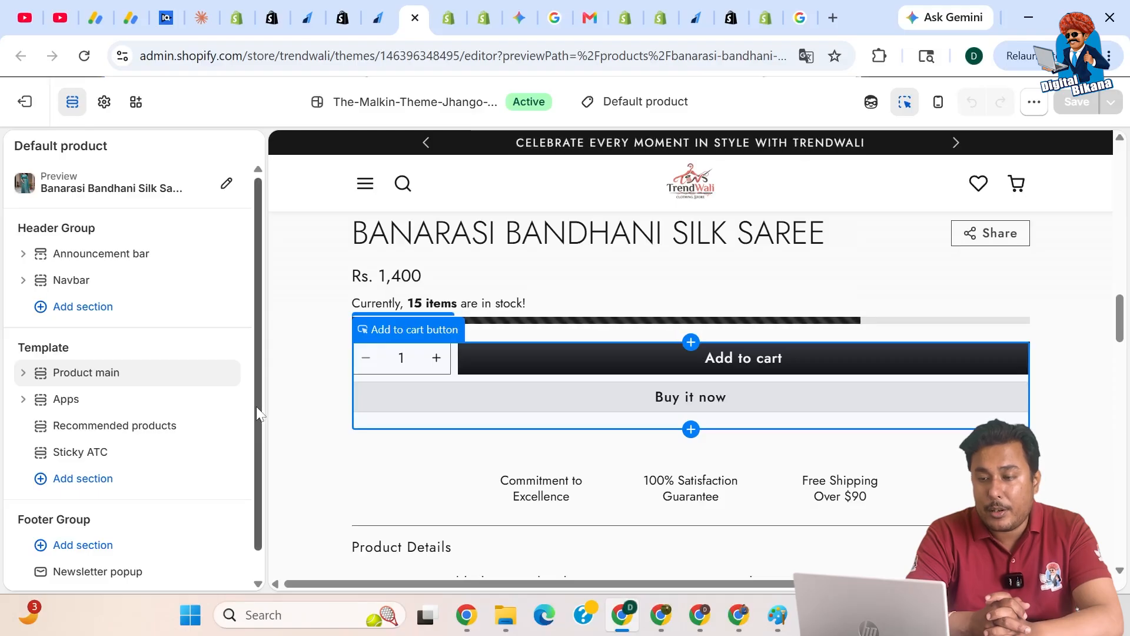
Start adding a section to the product template, search for "tru" and look through the theme's available sections.
{"action": "left_click_drag", "start_coordinate": [256, 407], "coordinate": [256, 418]}
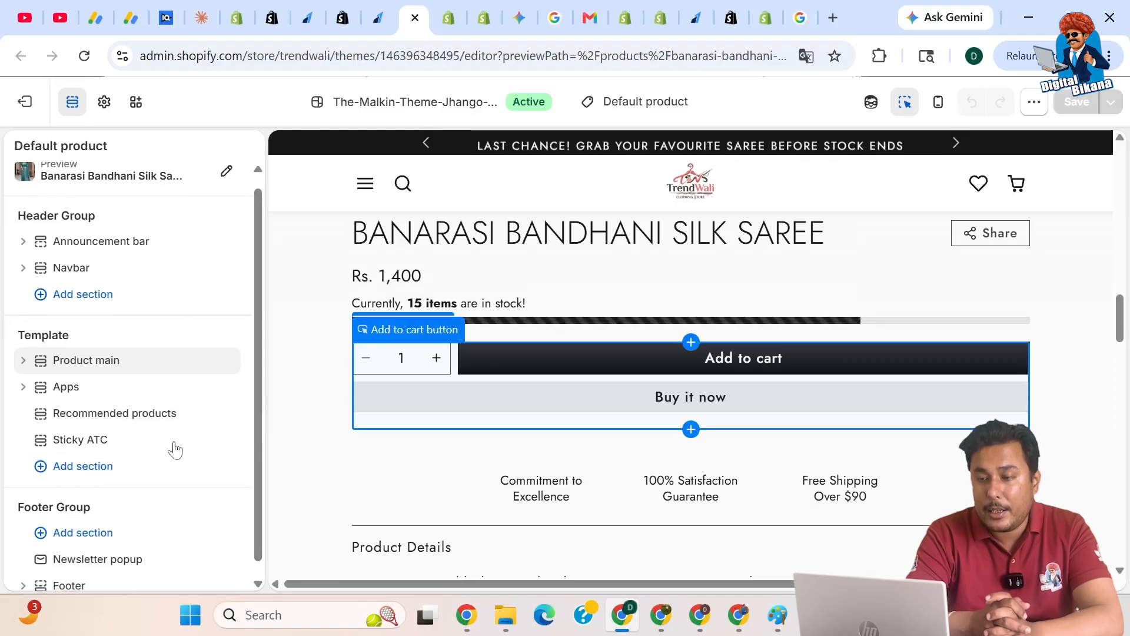
{"action": "left_click", "coordinate": [84, 466]}
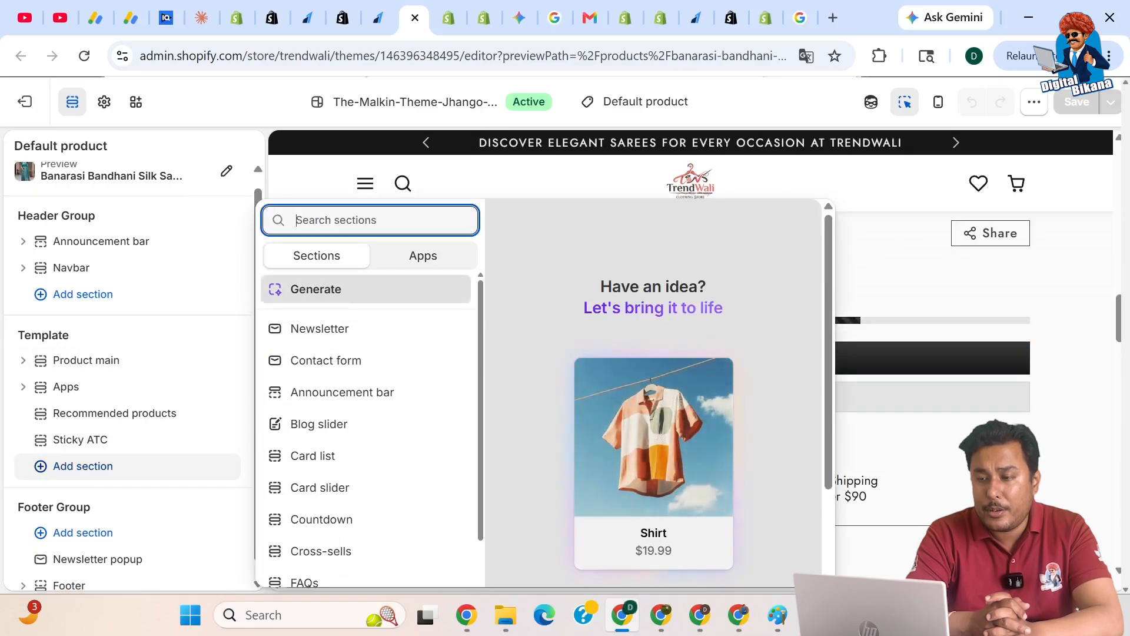
{"action": "type", "text": "tru"}
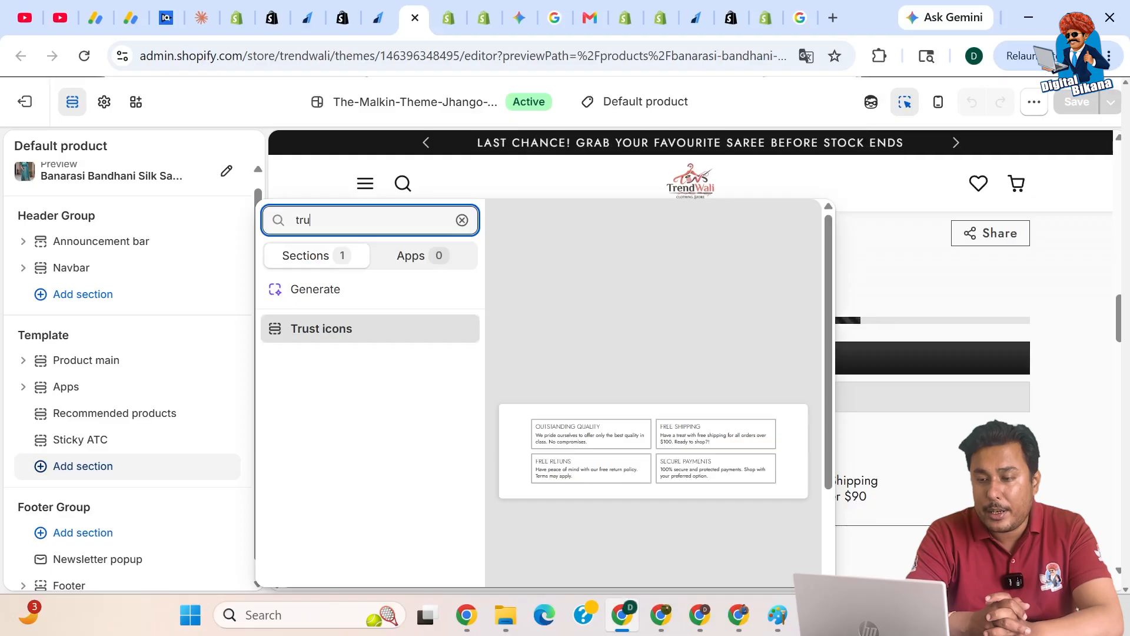
{"action": "key", "text": "BackSpace"}
{"action": "key", "text": "BackSpace"}
{"action": "key", "text": "BackSpace"}
{"action": "scroll", "coordinate": [347, 236], "scroll_direction": "down", "scroll_amount": 2}
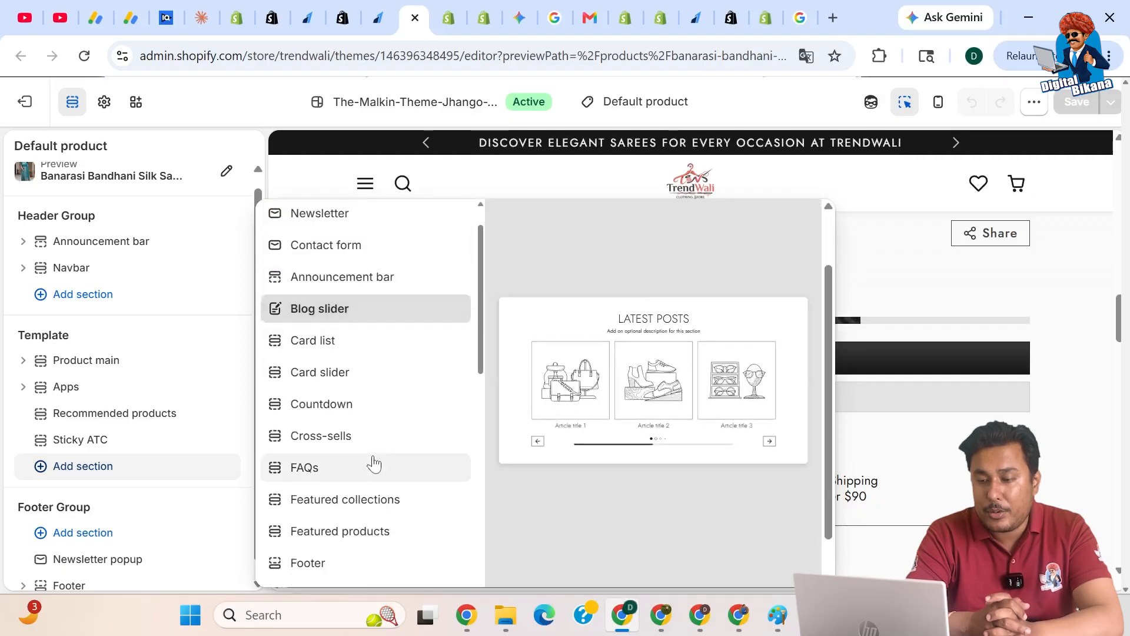
{"action": "scroll", "coordinate": [374, 462], "scroll_direction": "down", "scroll_amount": 5}
{"action": "scroll", "coordinate": [374, 462], "scroll_direction": "down", "scroll_amount": 6}
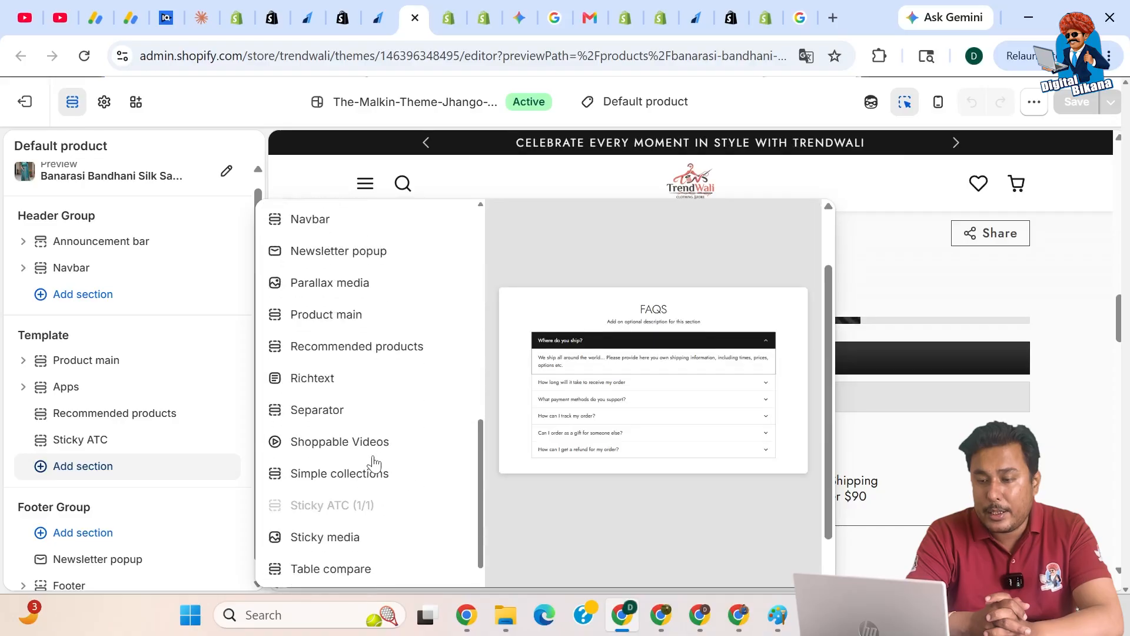
{"action": "scroll", "coordinate": [374, 463], "scroll_direction": "down", "scroll_amount": 1}
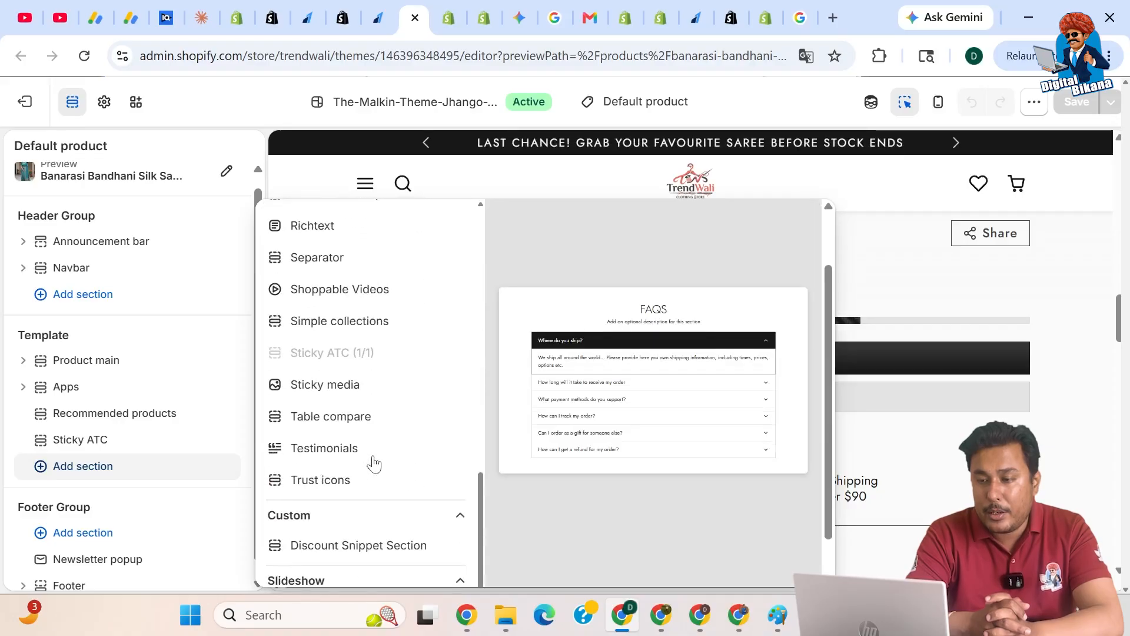
{"action": "scroll", "coordinate": [374, 462], "scroll_direction": "down", "scroll_amount": 1}
{"action": "scroll", "coordinate": [373, 462], "scroll_direction": "up", "scroll_amount": 15}
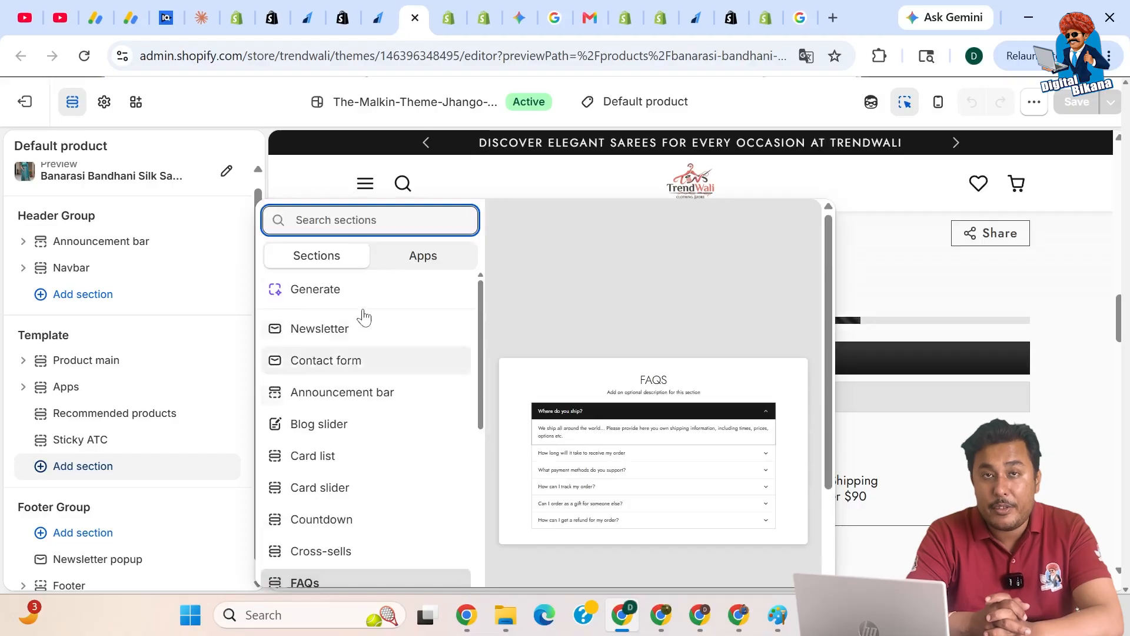
Add the Affordability widget from Razorpay COD & Magic Checkout as an app section in the product template and check the page preview.
{"action": "left_click", "coordinate": [402, 259]}
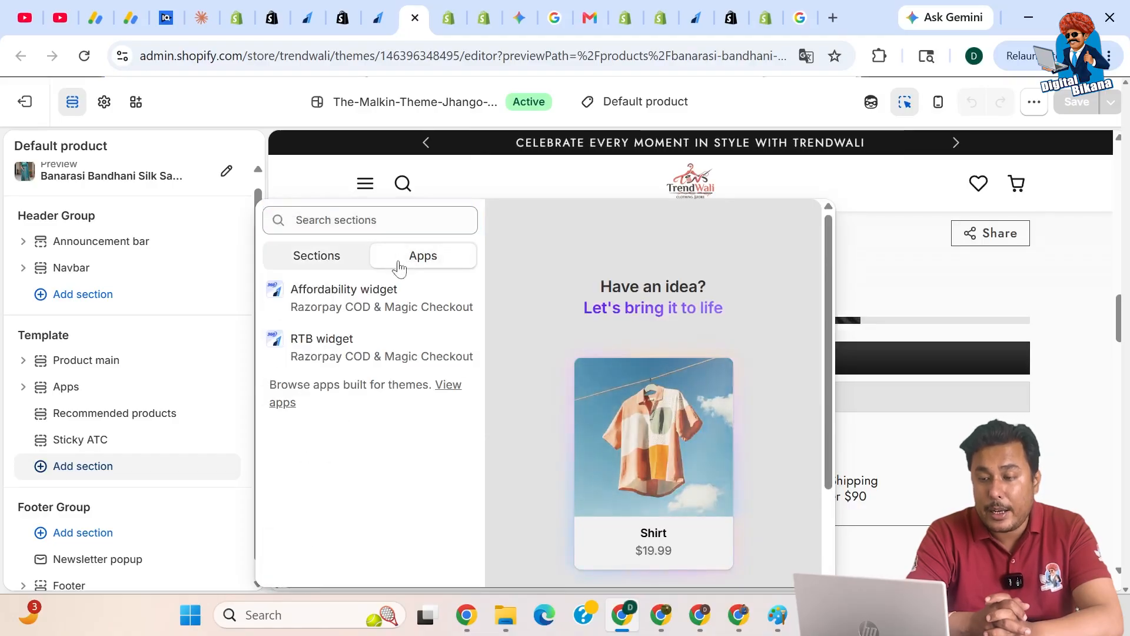
{"action": "left_click", "coordinate": [374, 305]}
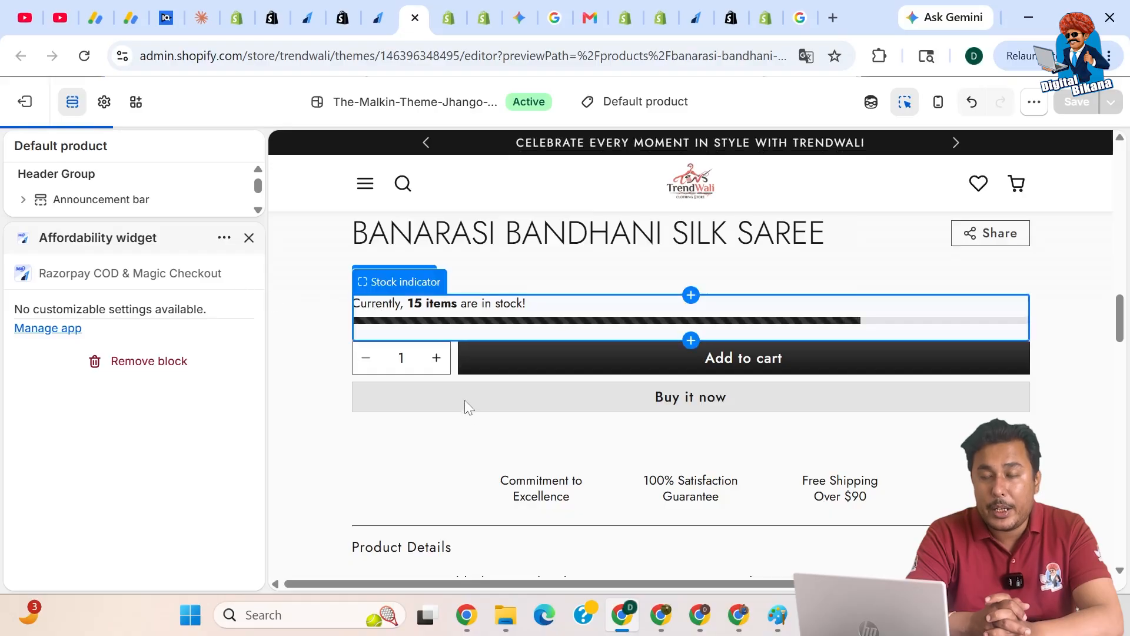
{"action": "scroll", "coordinate": [464, 401], "scroll_direction": "down", "scroll_amount": 10}
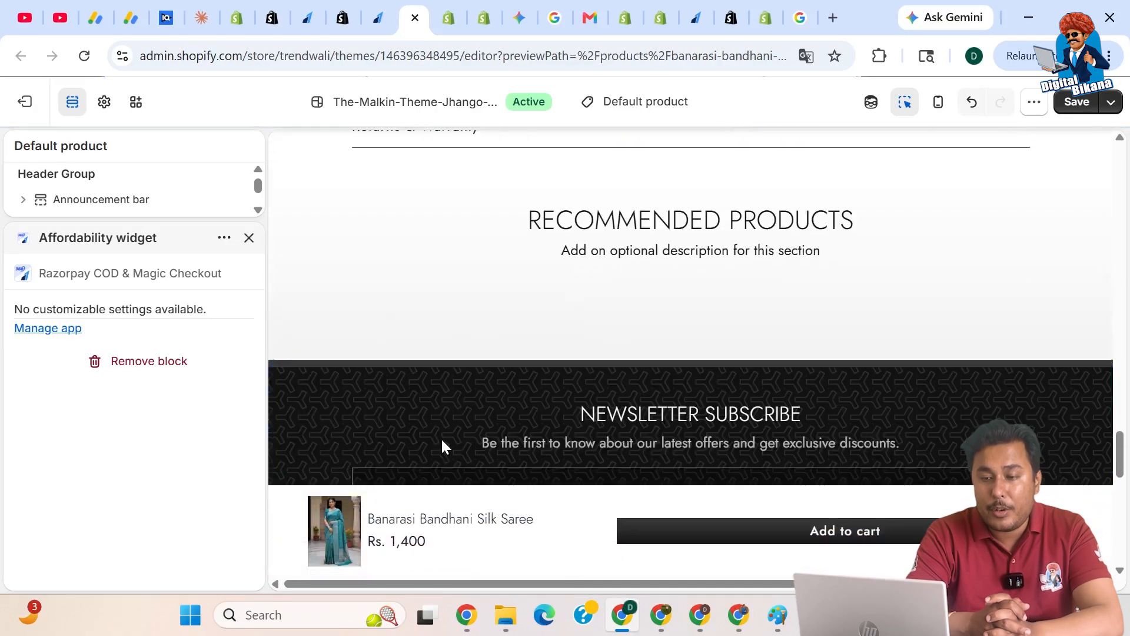
{"action": "scroll", "coordinate": [489, 364], "scroll_direction": "up", "scroll_amount": 8}
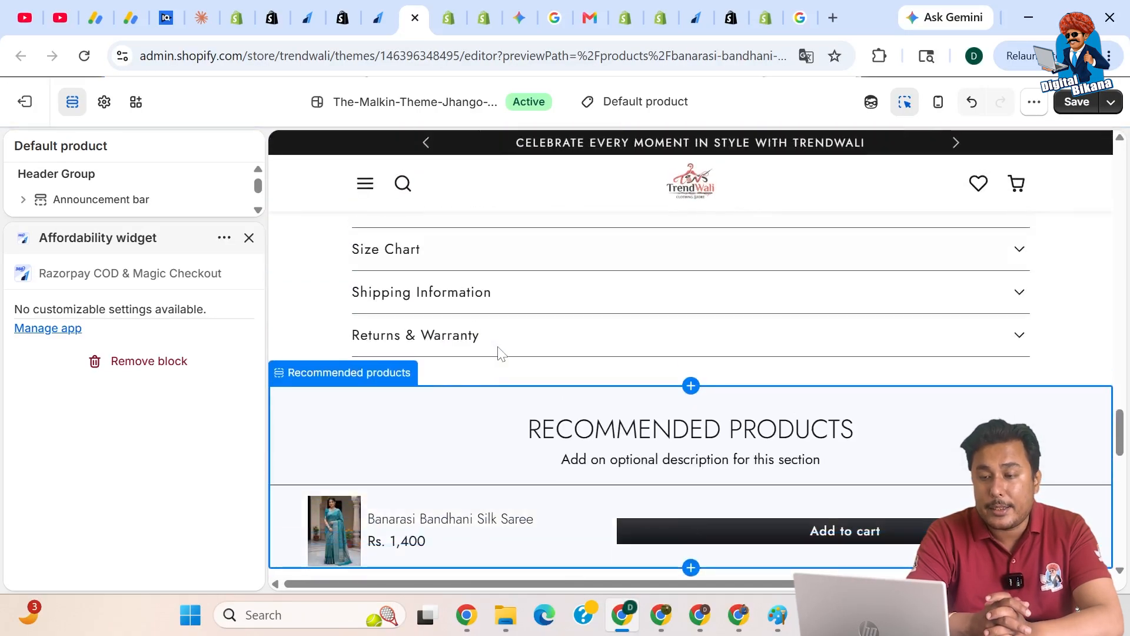
{"action": "scroll", "coordinate": [499, 353], "scroll_direction": "up", "scroll_amount": 8}
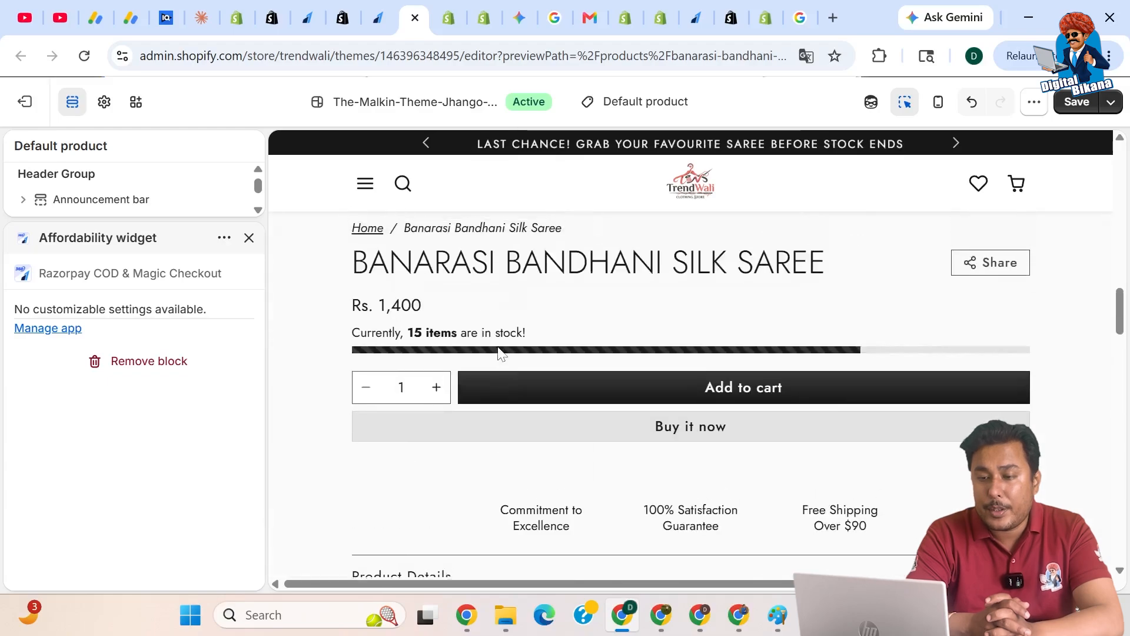
{"action": "scroll", "coordinate": [500, 353], "scroll_direction": "down", "scroll_amount": 4}
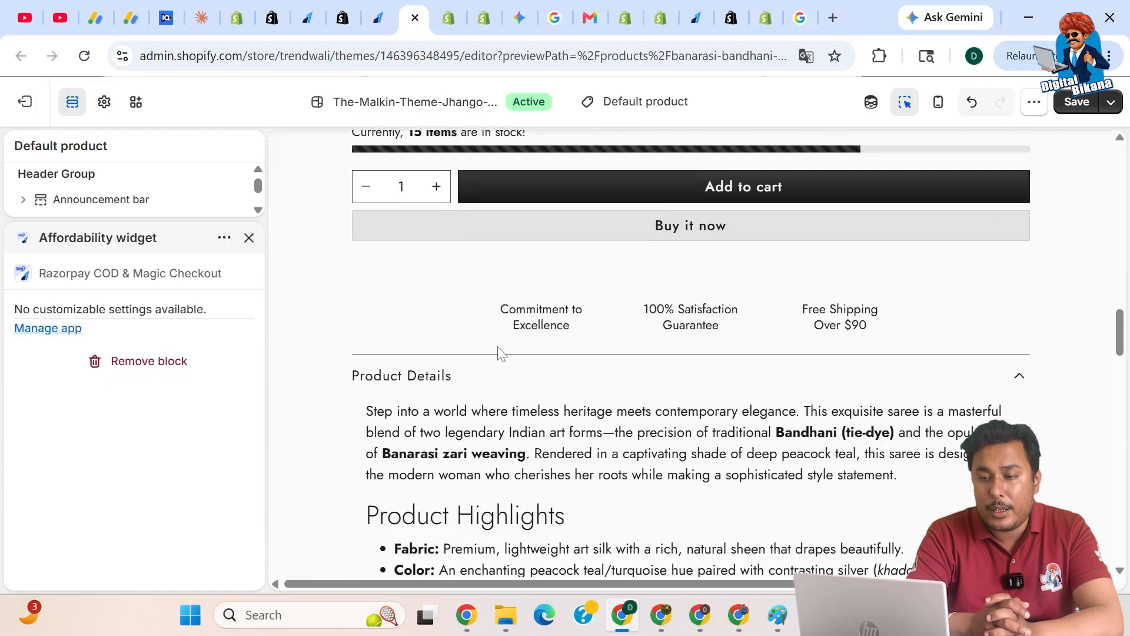
{"action": "scroll", "coordinate": [498, 348], "scroll_direction": "down", "scroll_amount": 1}
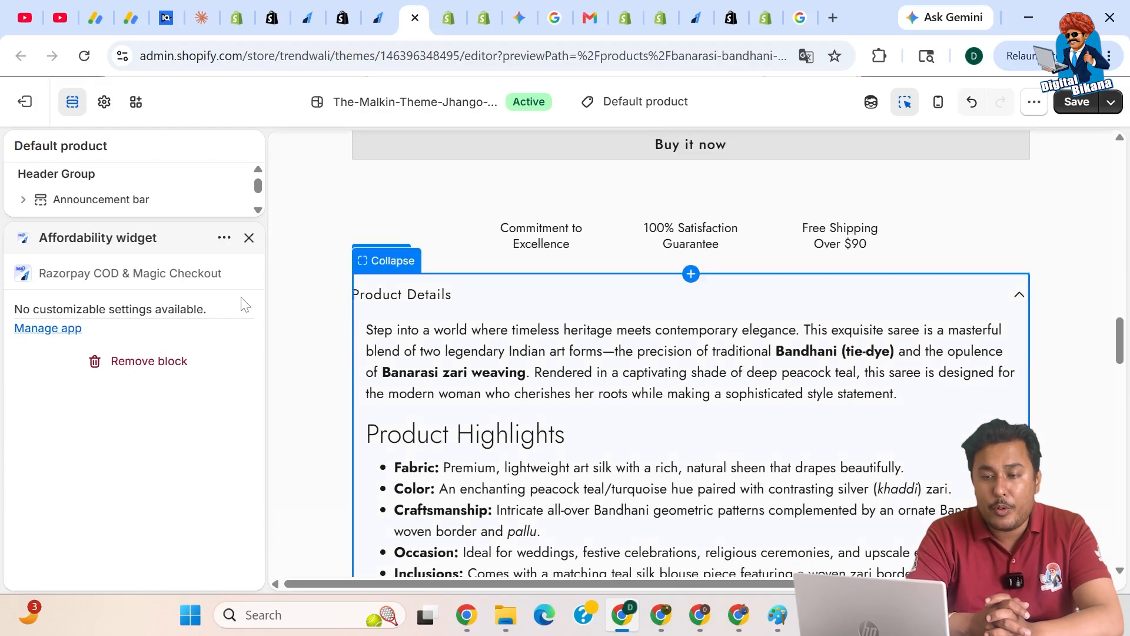
Close the Affordability widget's settings and save the default product template.
{"action": "left_click", "coordinate": [249, 239]}
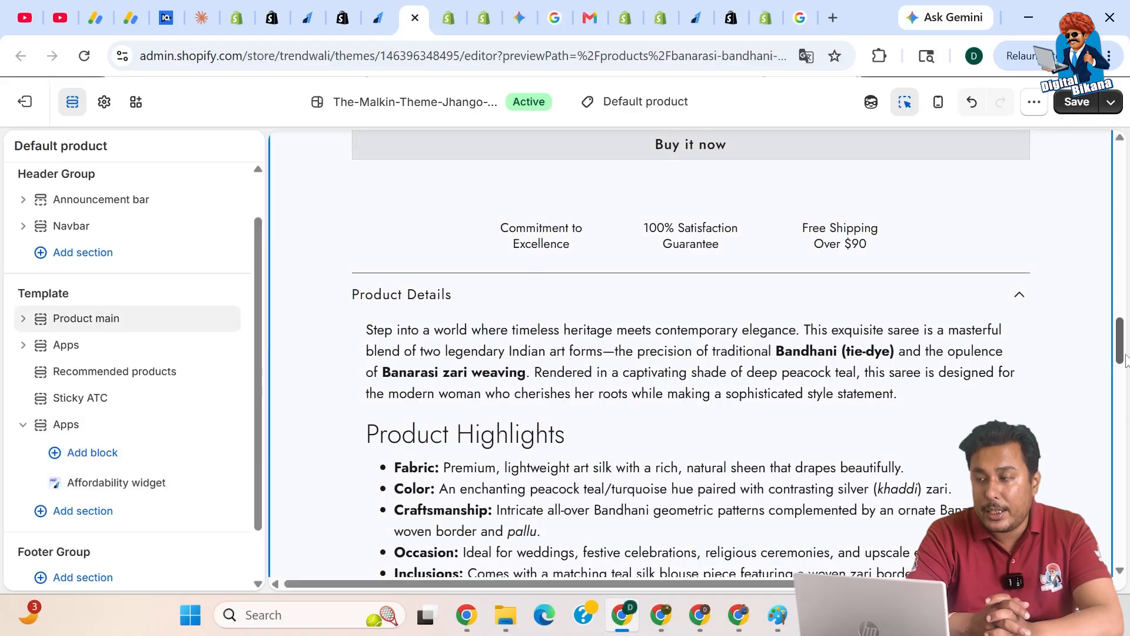
{"action": "left_click_drag", "start_coordinate": [1125, 358], "coordinate": [1124, 176]}
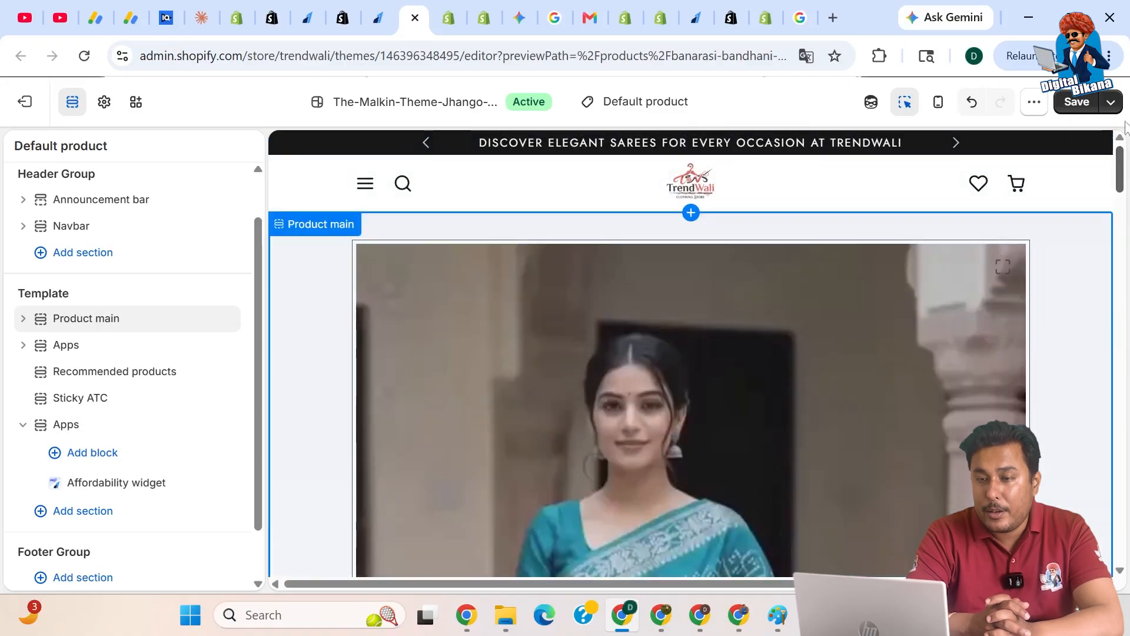
{"action": "left_click", "coordinate": [1084, 107]}
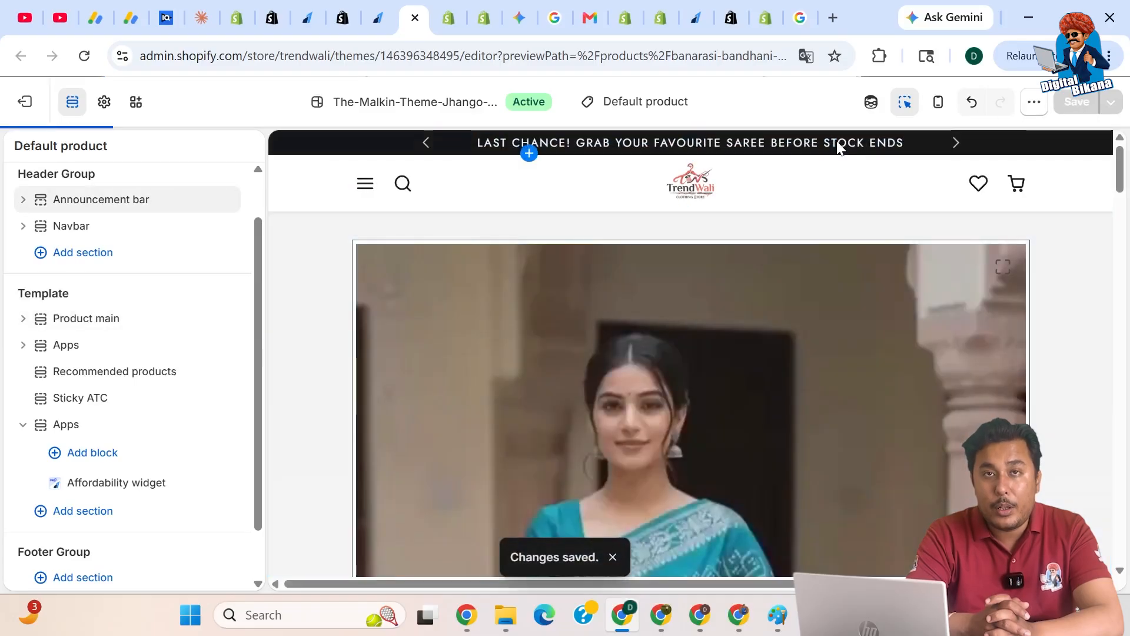